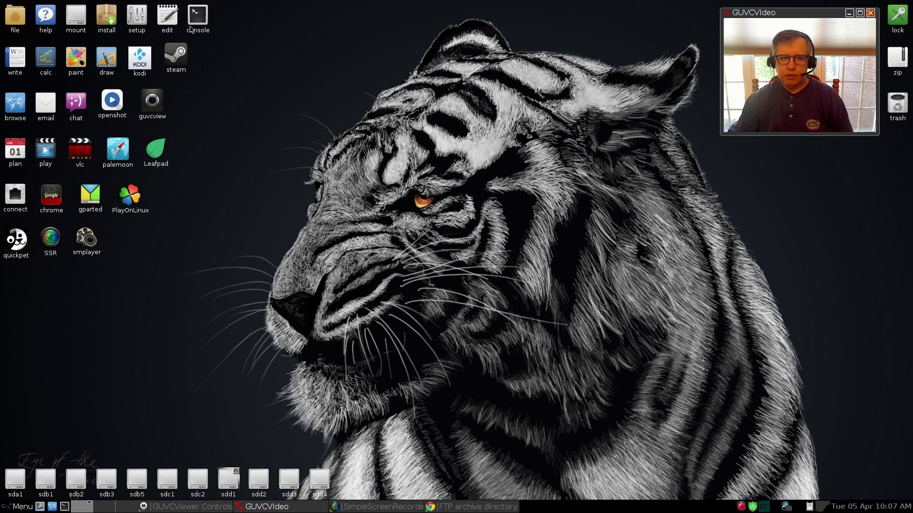
- Look through the Universal installer's partition options for the internal SanDisk drive sdd, then cancel without installing
click(106, 12)
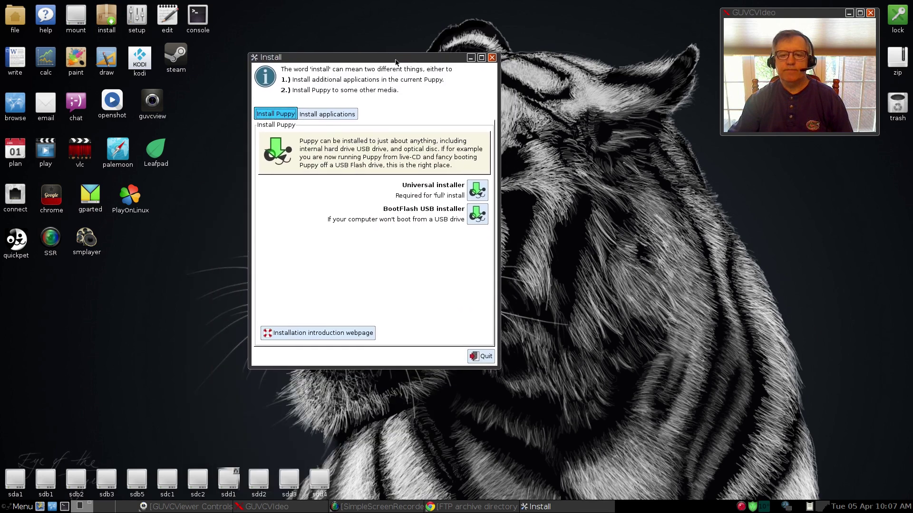
click(477, 190)
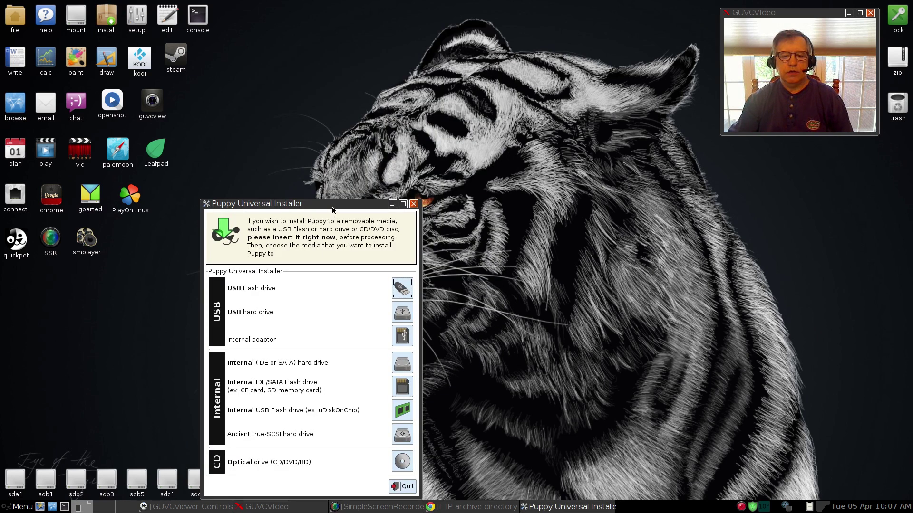
drag(333, 209, 405, 73)
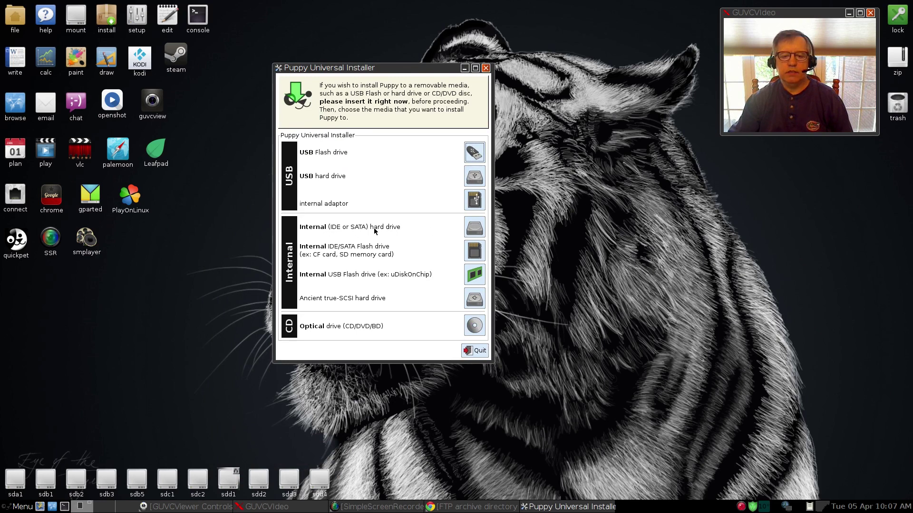
click(477, 231)
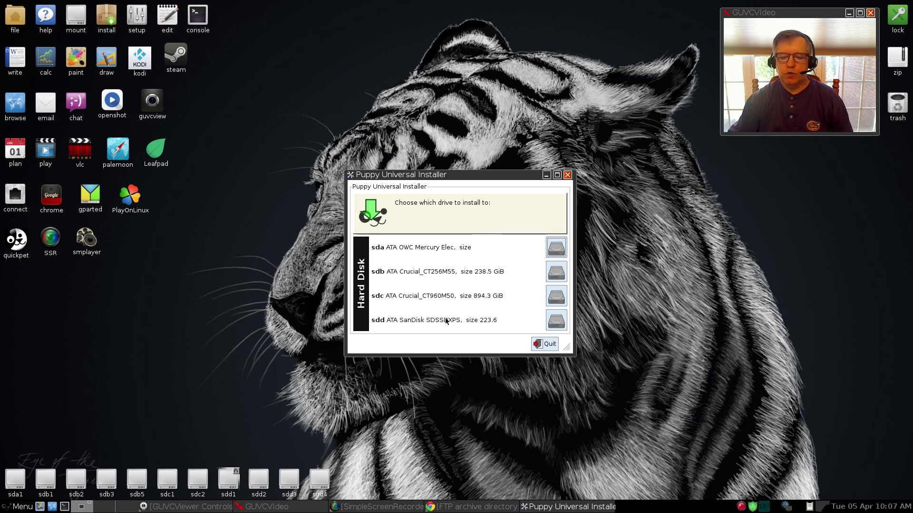
click(554, 325)
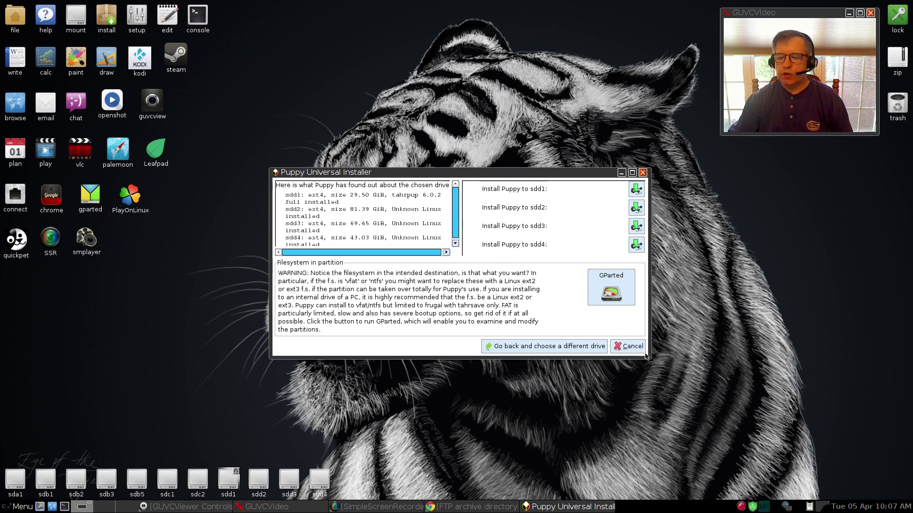
click(629, 347)
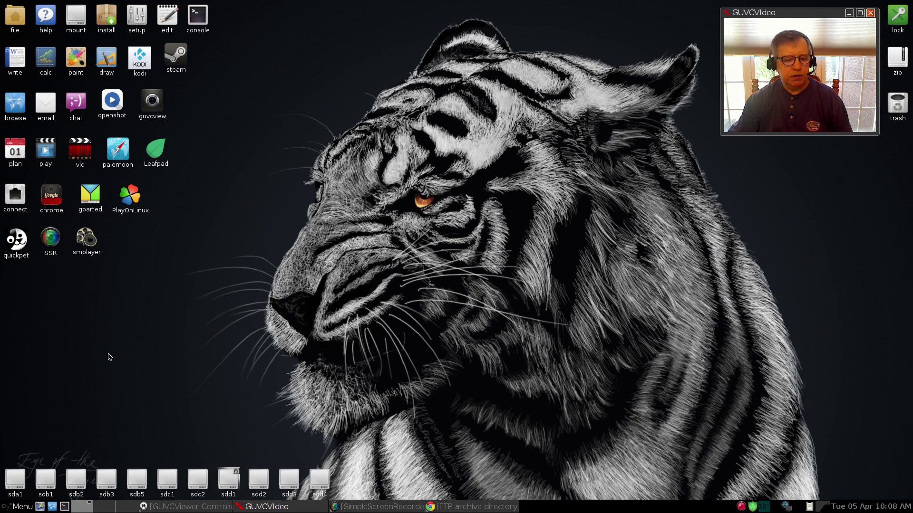
- View the available JWM themes in the JWM Window Manager Settings and close the manager without changes
click(17, 509)
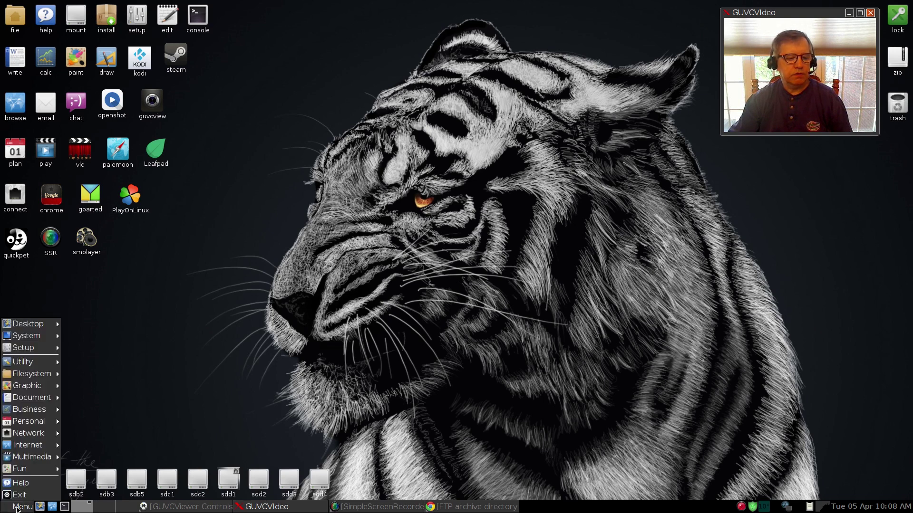
mouse_move(31, 350)
mouse_move(32, 325)
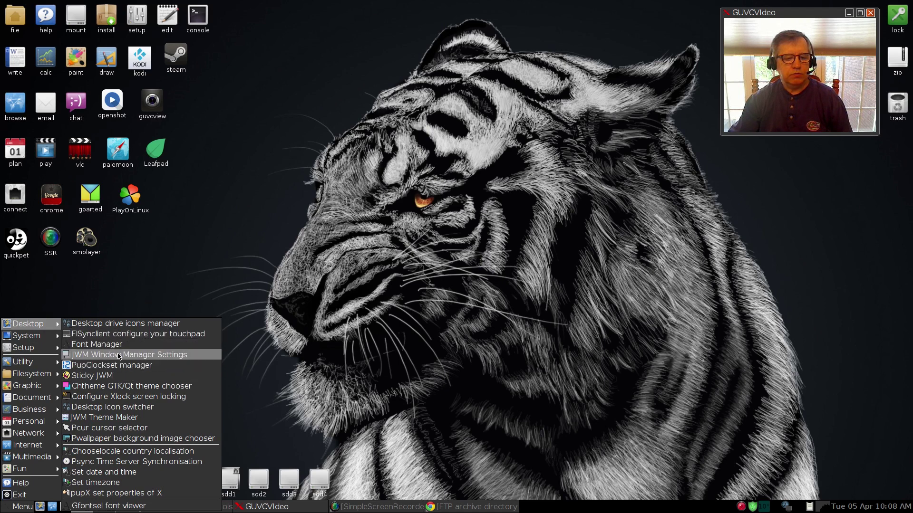
click(117, 358)
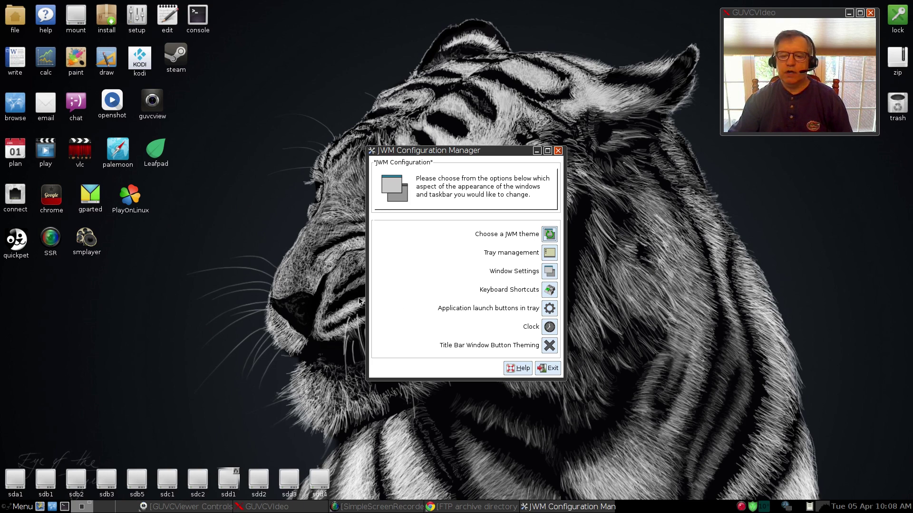
click(549, 234)
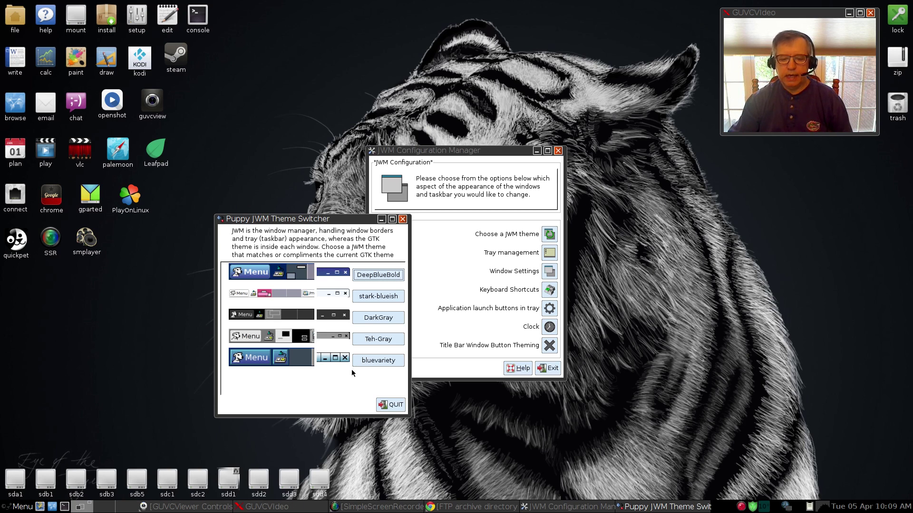
click(391, 407)
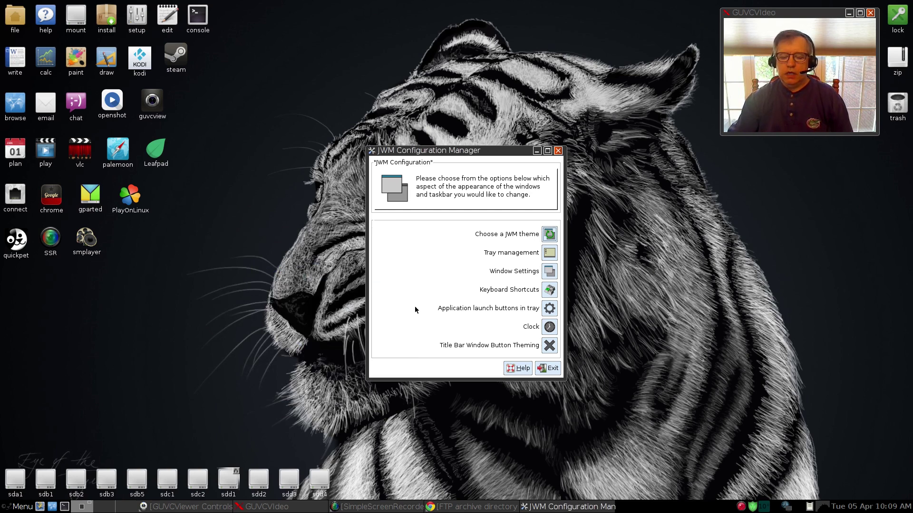
click(555, 375)
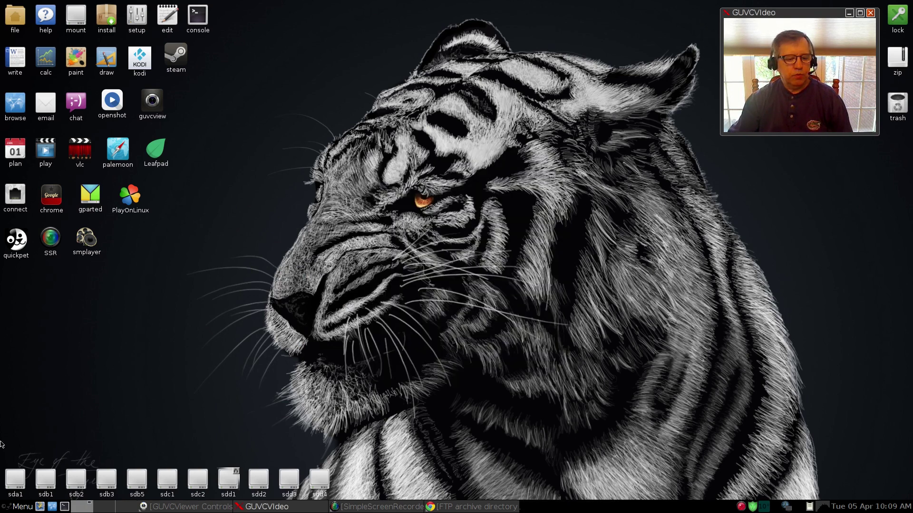
- Preview the tahrpup13, default.png, two Boston, snow leopard and white tiger backgrounds in the wallpaper chooser
click(12, 512)
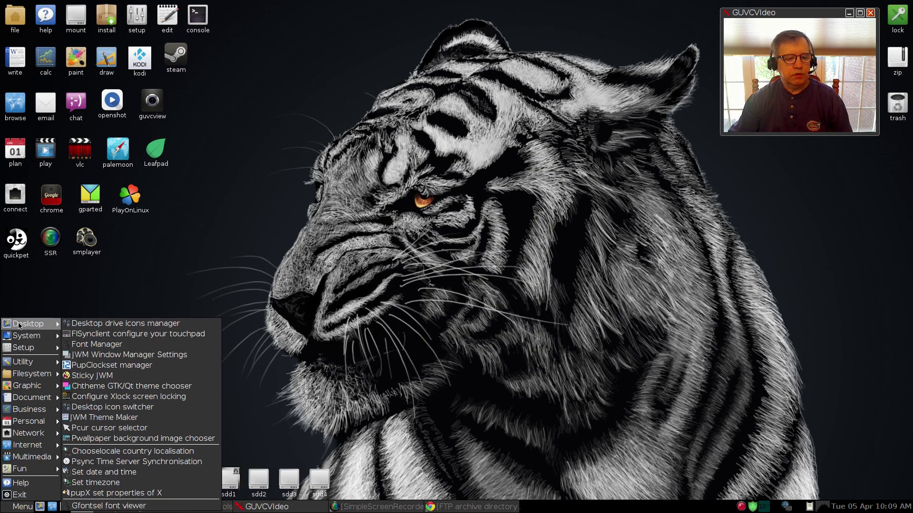
click(166, 438)
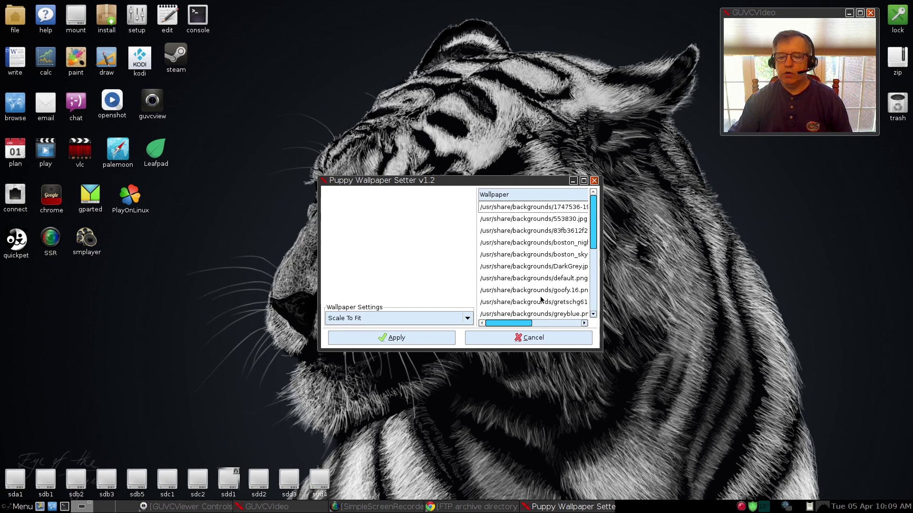
scroll(544, 309, down, 8)
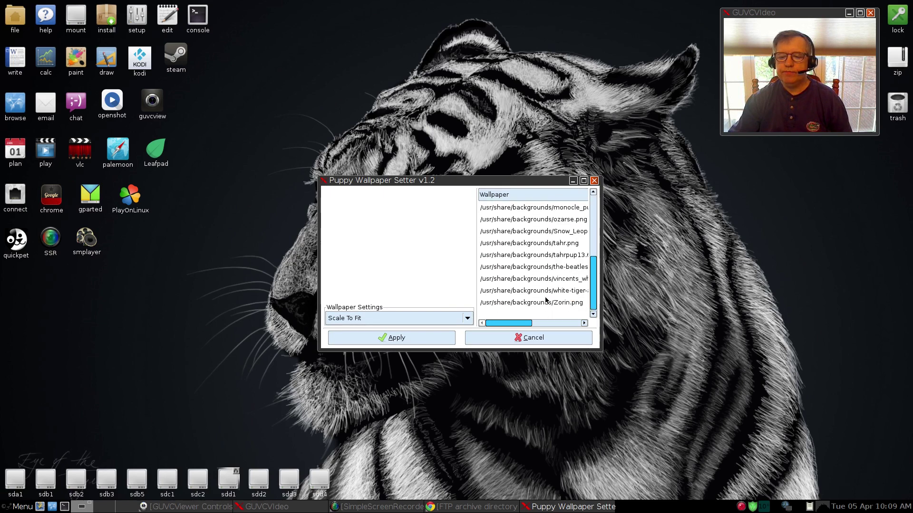
click(546, 256)
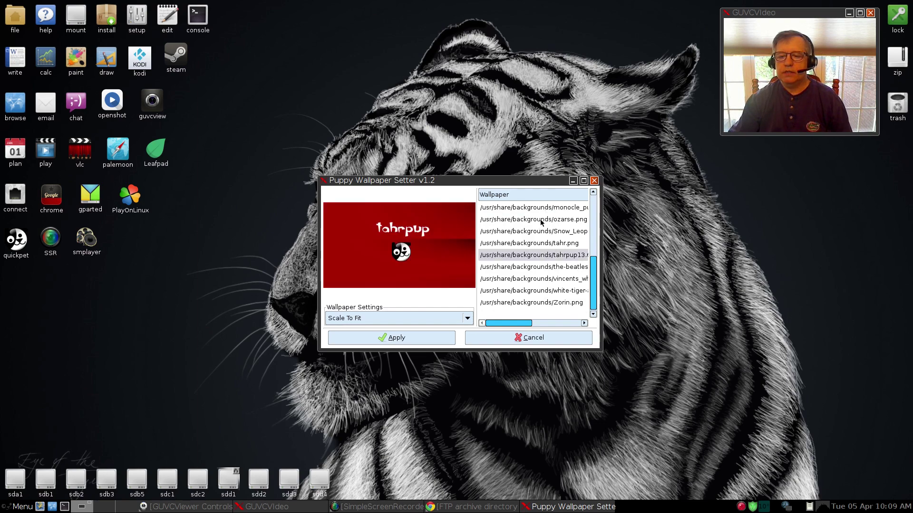
scroll(541, 222, up, 8)
click(532, 241)
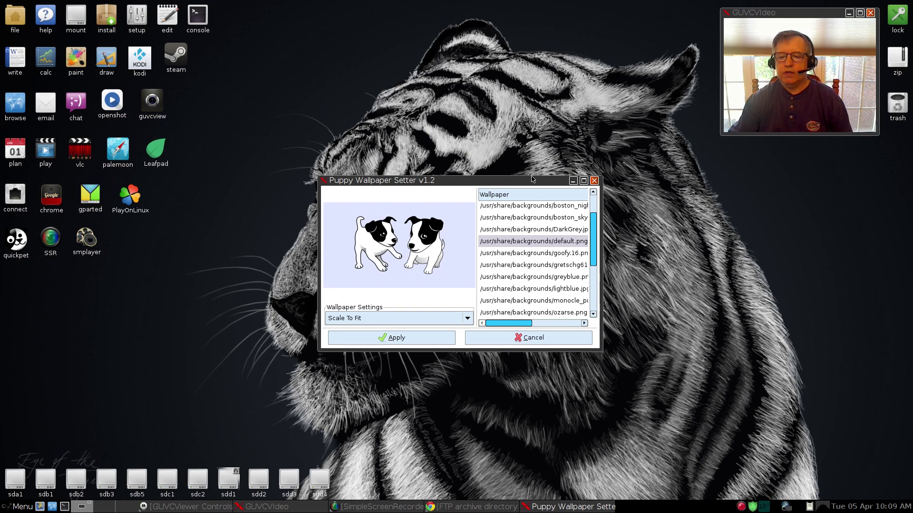
click(531, 207)
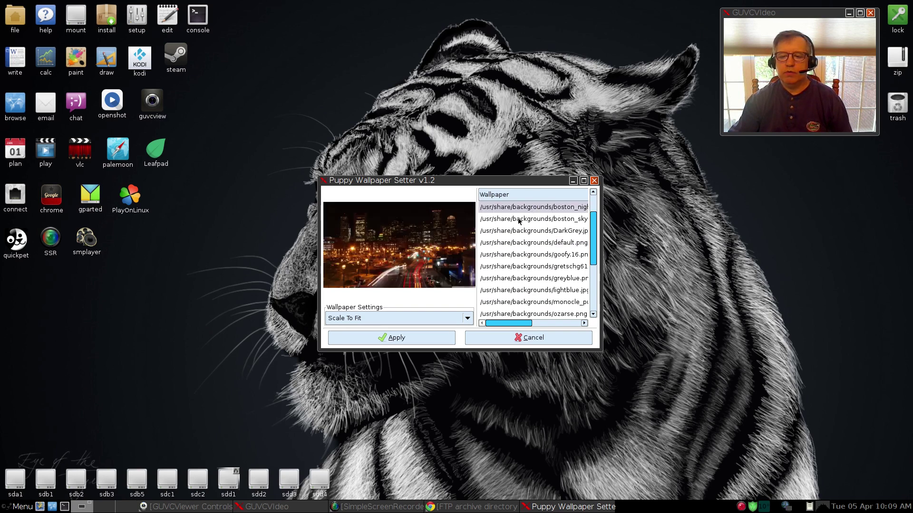
click(520, 219)
scroll(528, 295, down, 3)
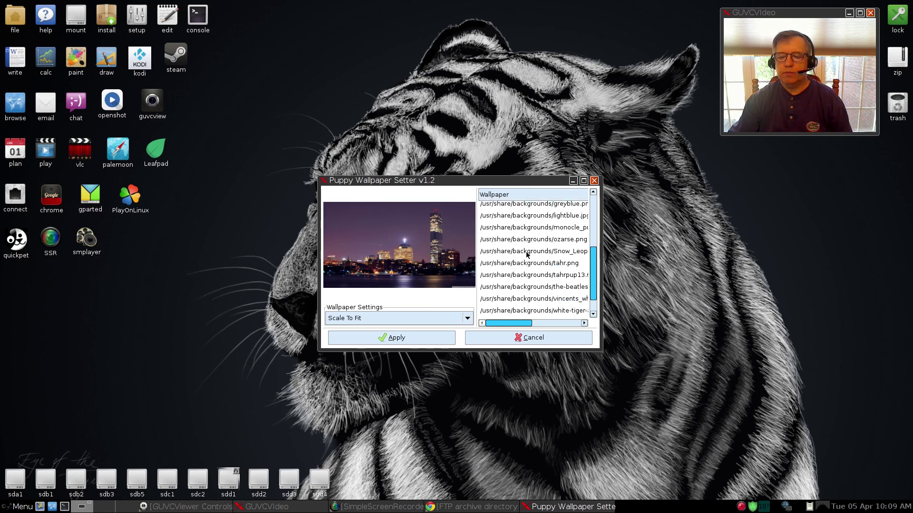
click(528, 252)
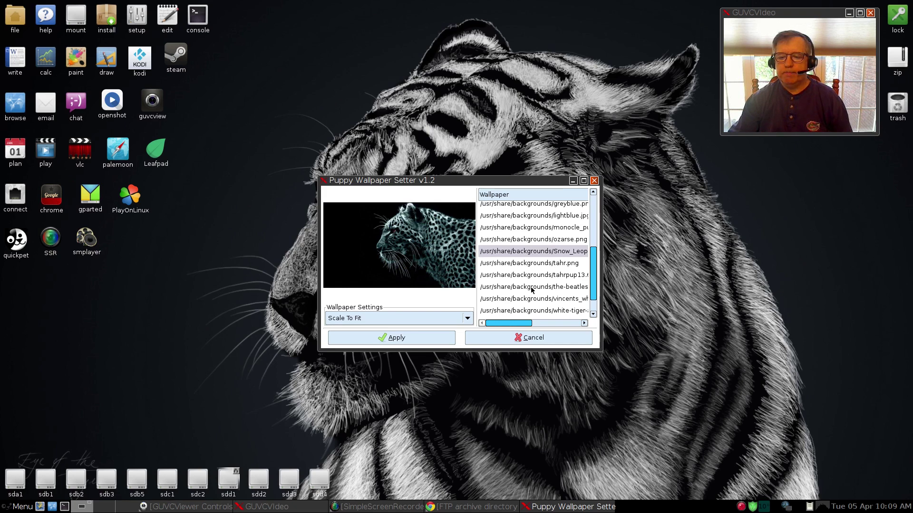
click(532, 310)
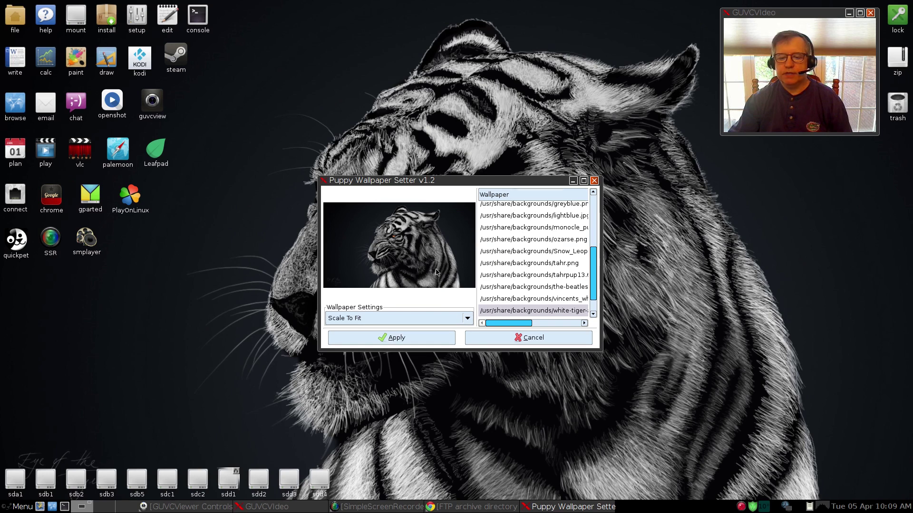
- Check the wallpaper scaling options, keep Scale To Fit, and cancel the wallpaper chooser
click(469, 321)
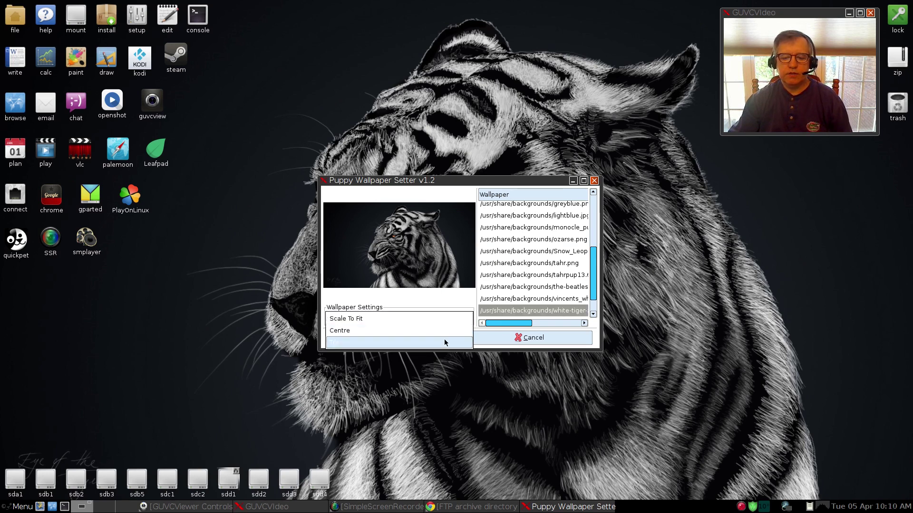
click(447, 321)
click(532, 338)
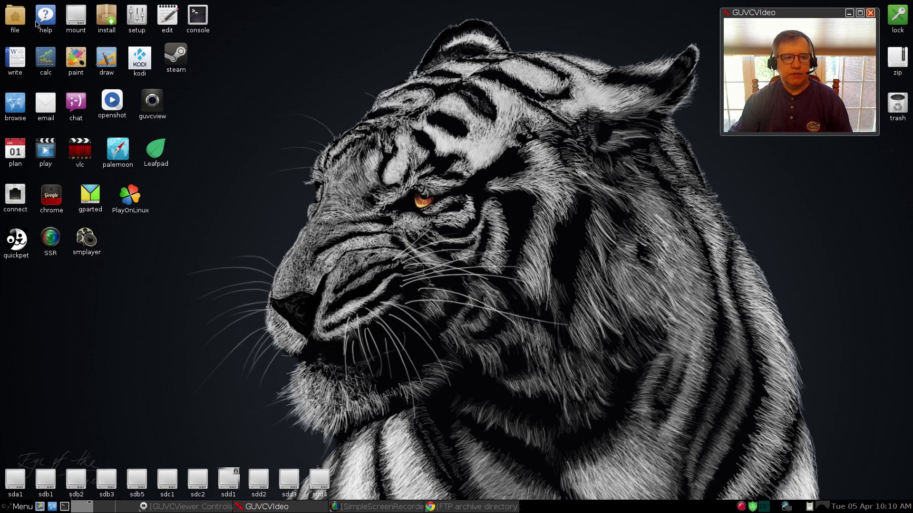
- Open the desktop icon switcher, move its window higher on the screen, and browse the icon themes
click(9, 504)
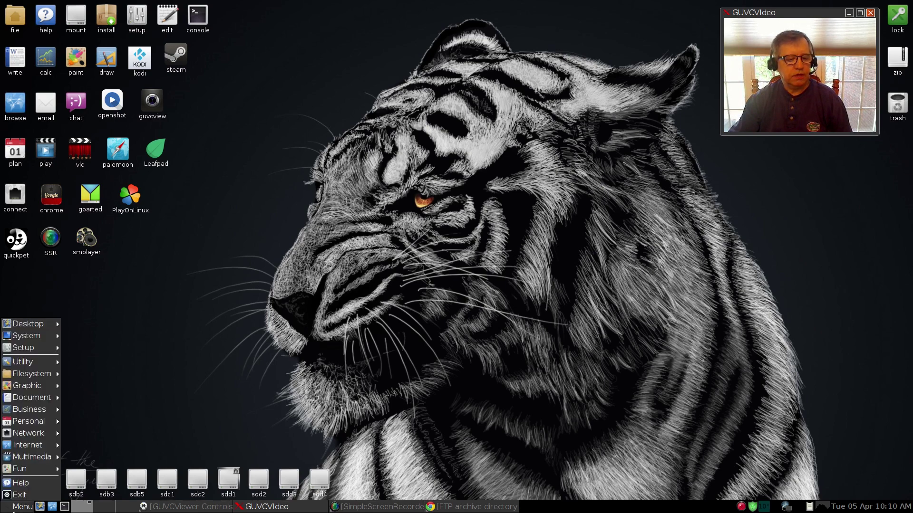
mouse_move(29, 402)
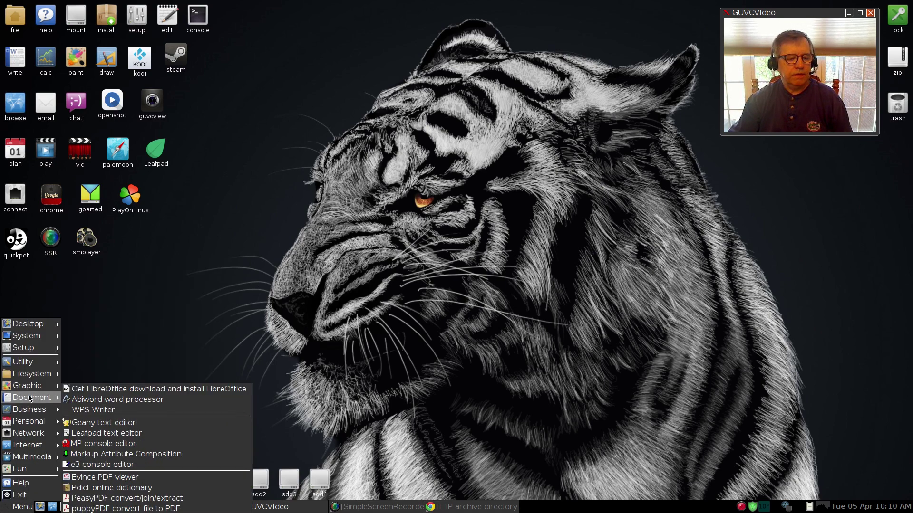
mouse_move(37, 325)
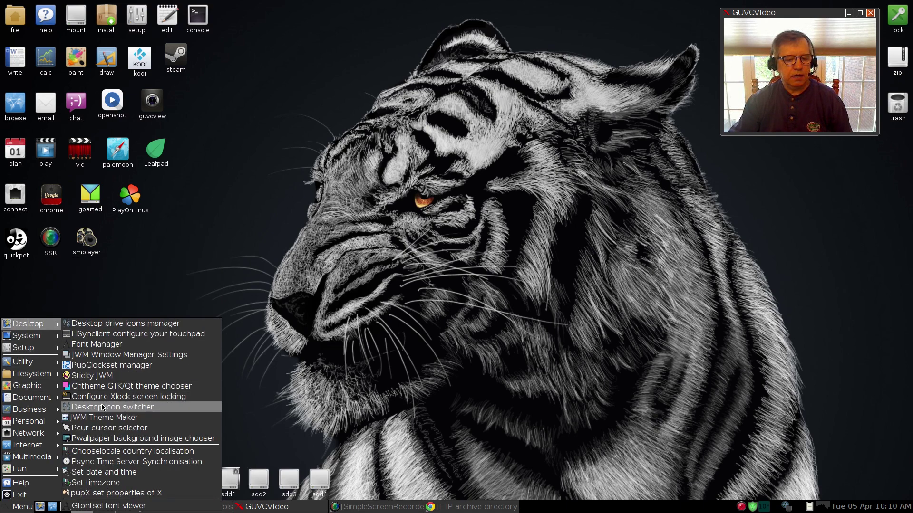
click(107, 407)
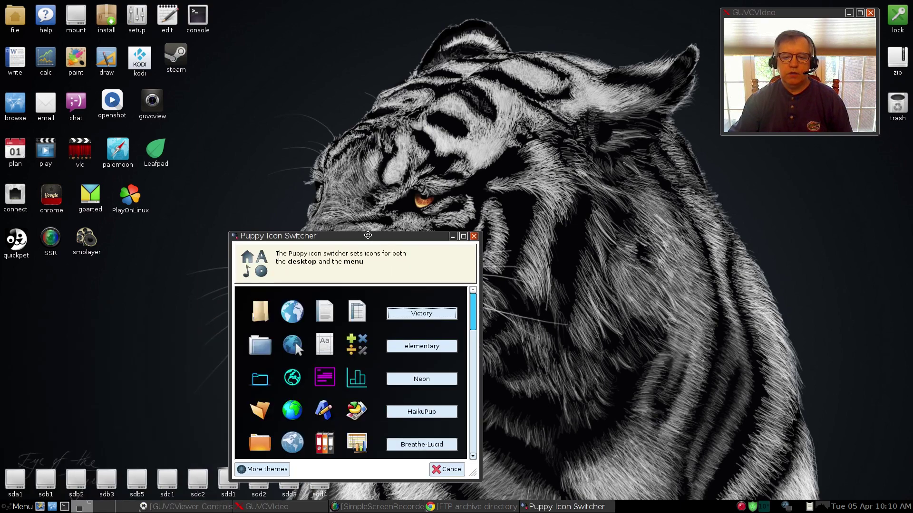
drag(362, 233, 405, 120)
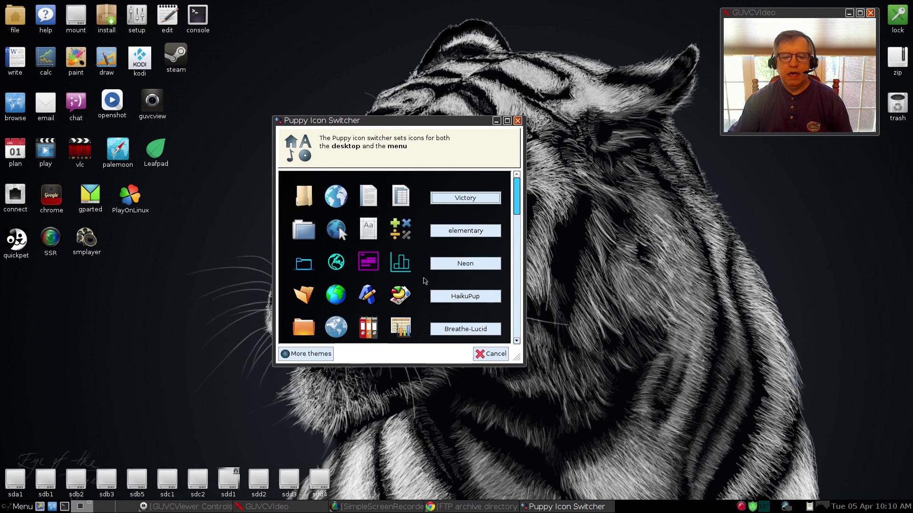
scroll(411, 280, down, 5)
scroll(412, 279, down, 10)
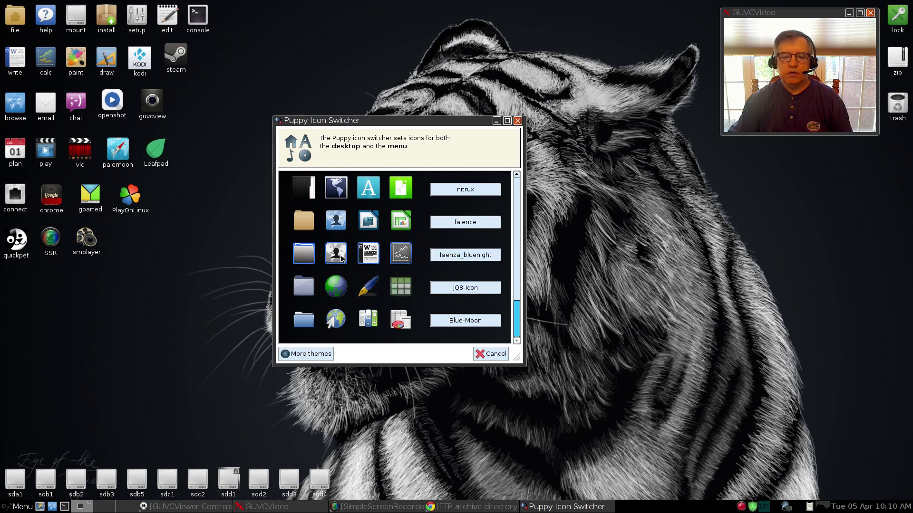
- Try the faenza_bluenight and nitrux icon themes on the desktop
click(451, 257)
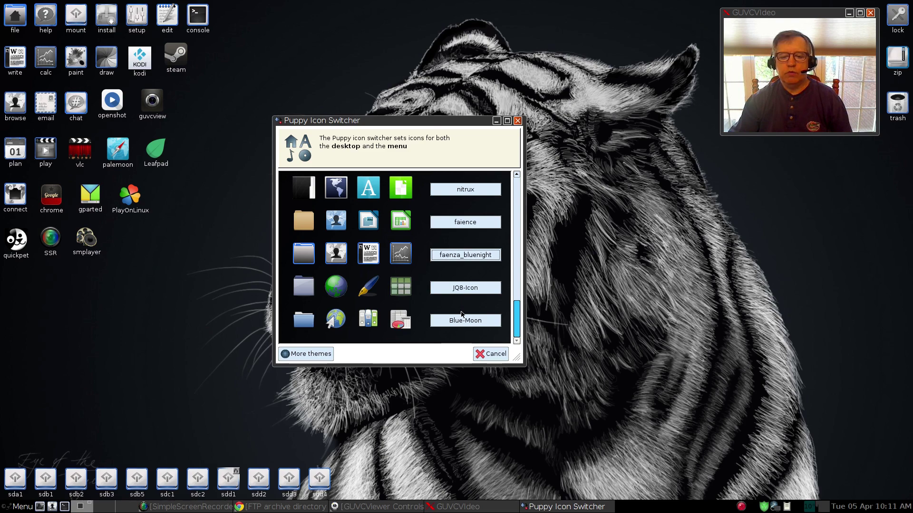
scroll(463, 309, up, 3)
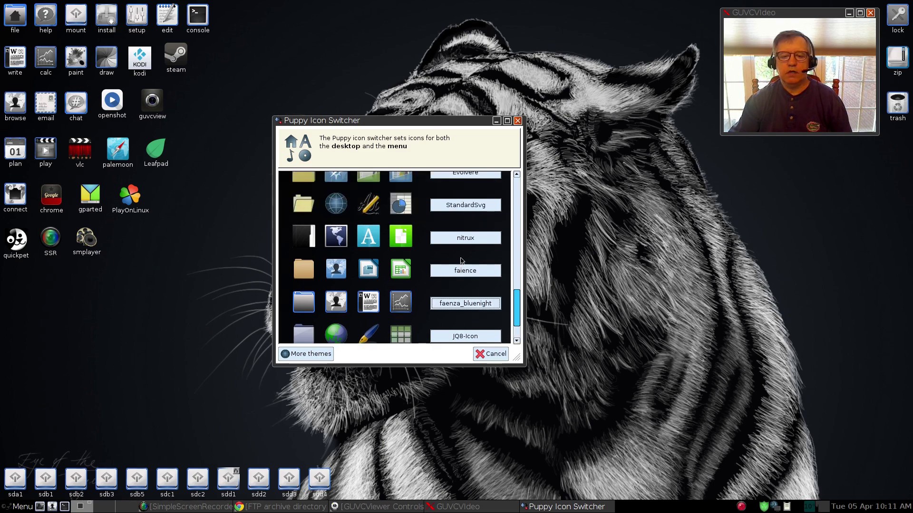
click(463, 239)
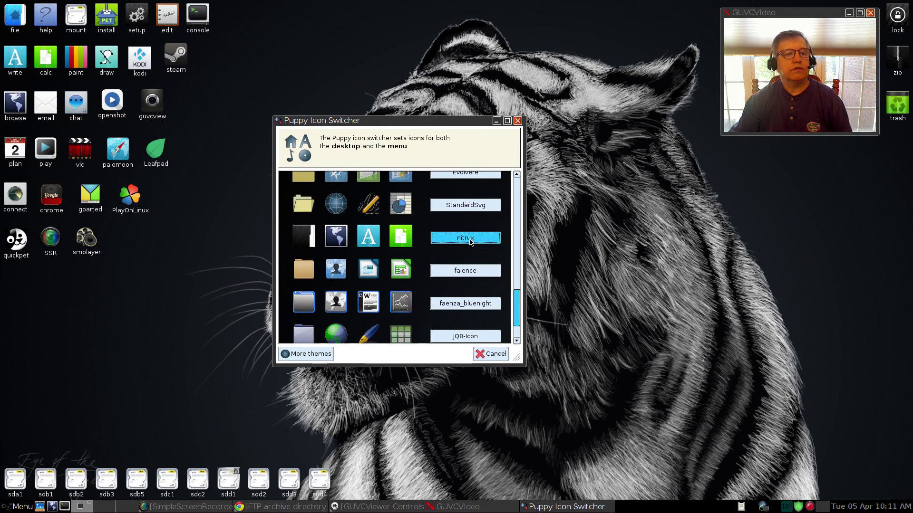
- Apply the Evolvere icon theme to the desktop and menu
scroll(468, 229, up, 2)
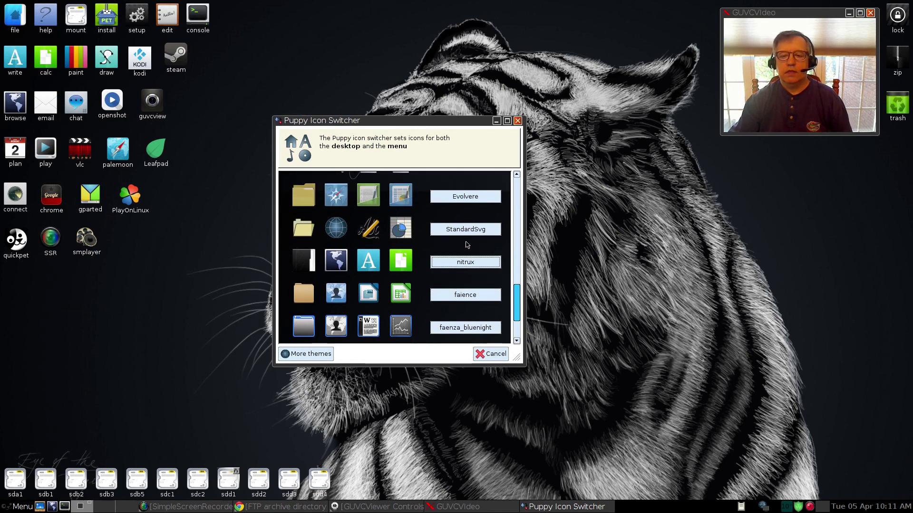
click(469, 199)
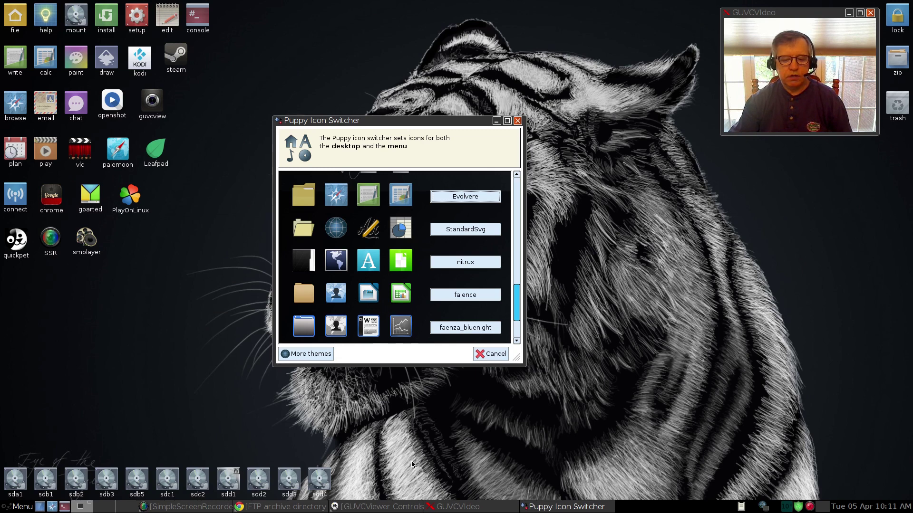
scroll(442, 296, up, 1)
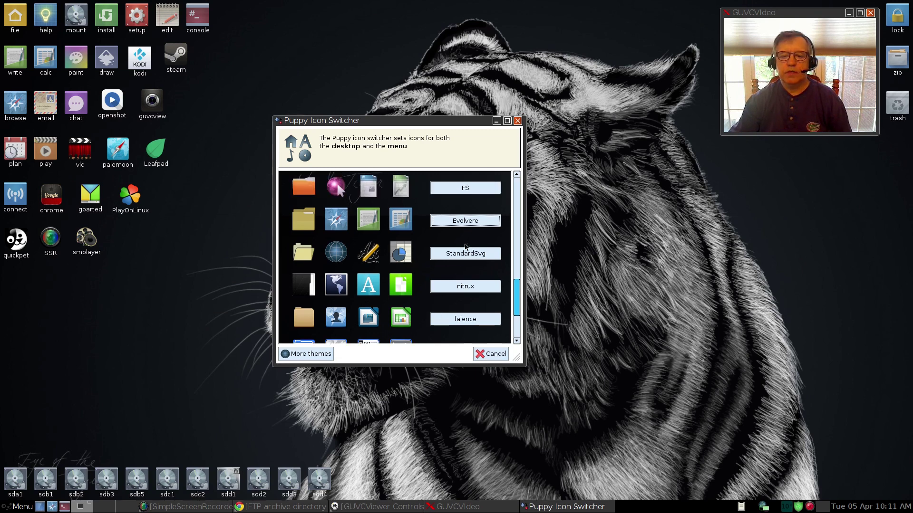
- Compare the FS, Nimbus and Faenza icon themes on the desktop, settle on Nimbus, and close the icon switcher
scroll(467, 235, up, 2)
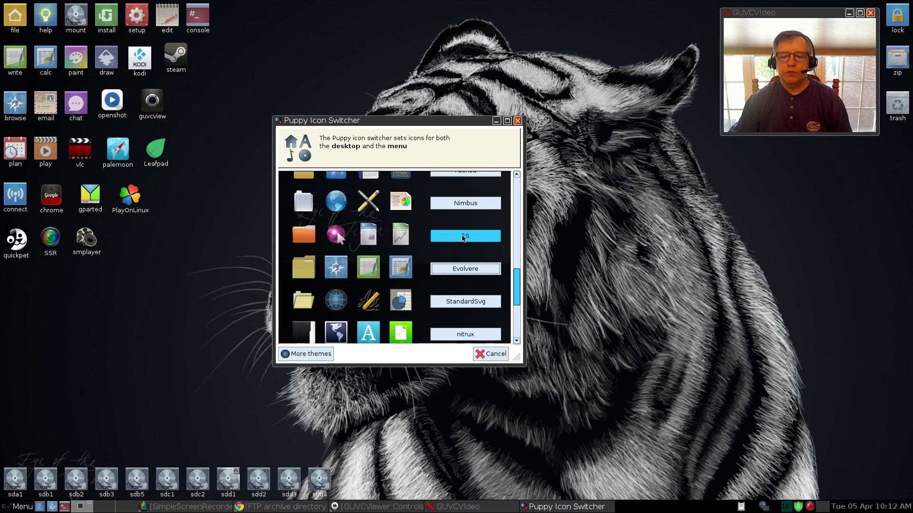
click(464, 236)
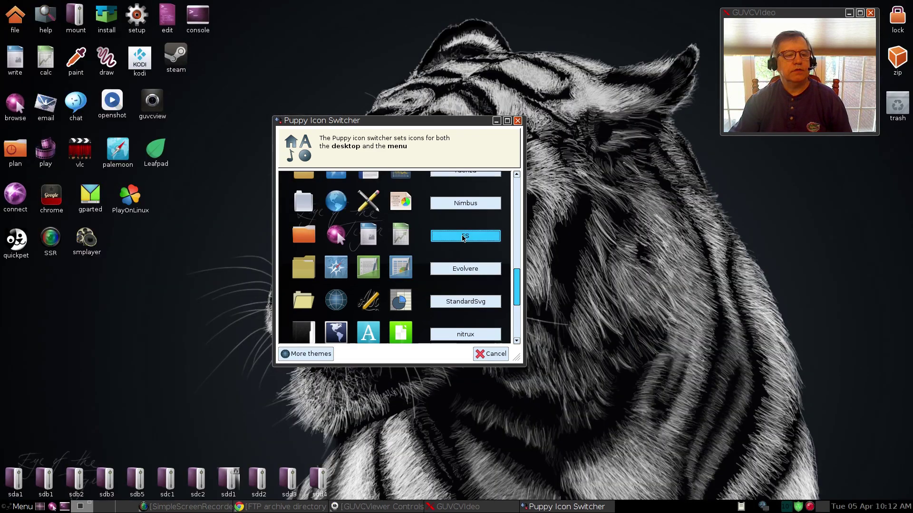
scroll(481, 281, up, 2)
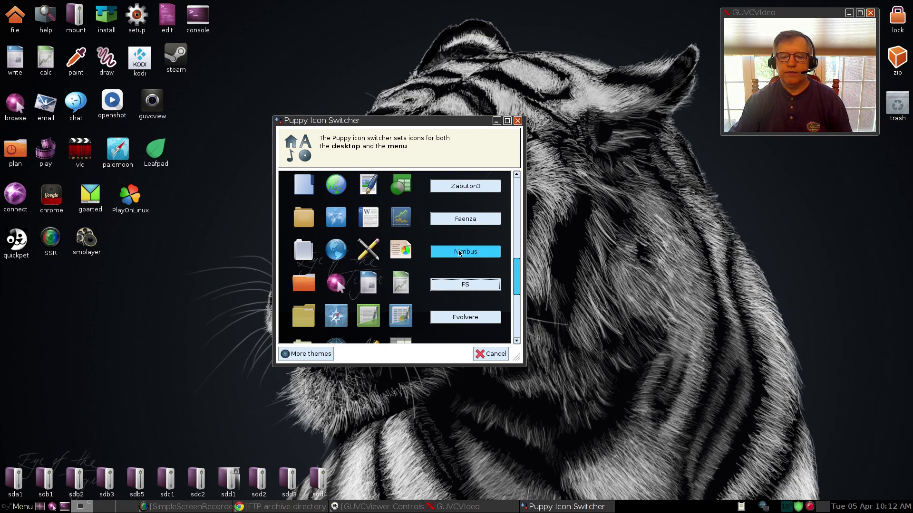
click(459, 252)
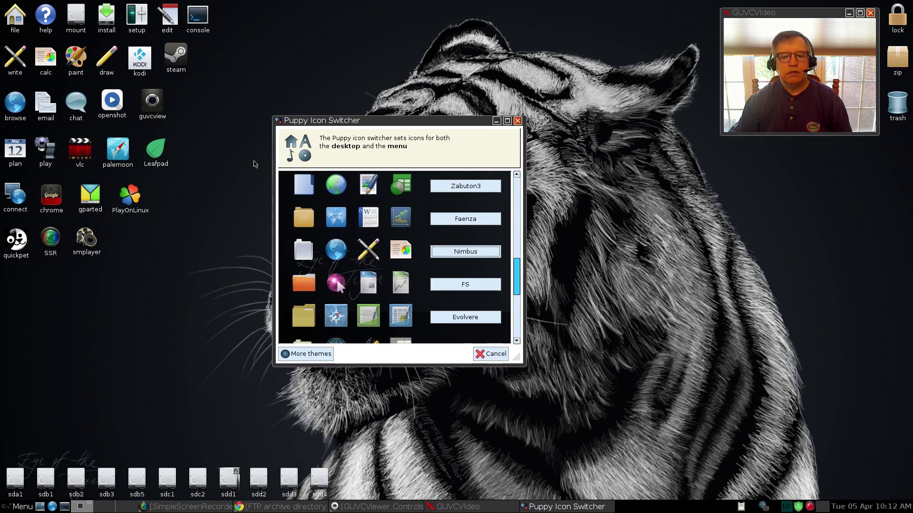
click(462, 221)
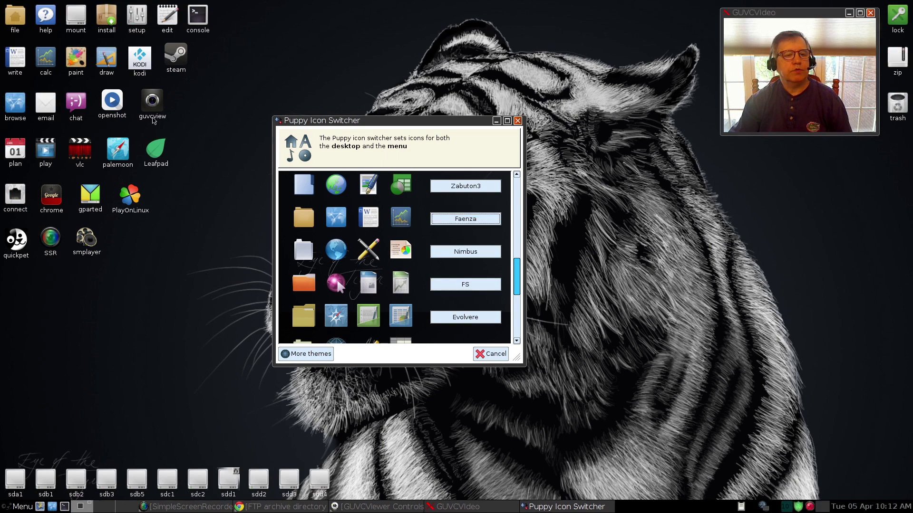
click(465, 256)
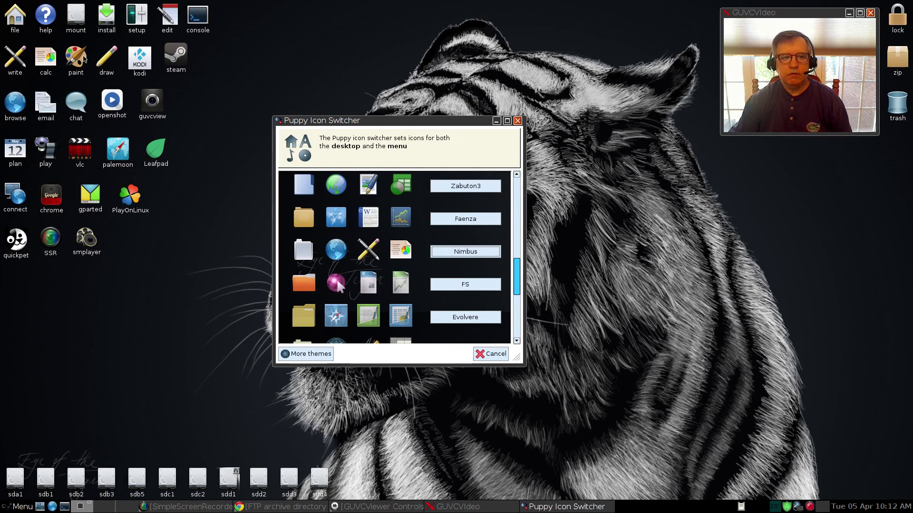
click(517, 120)
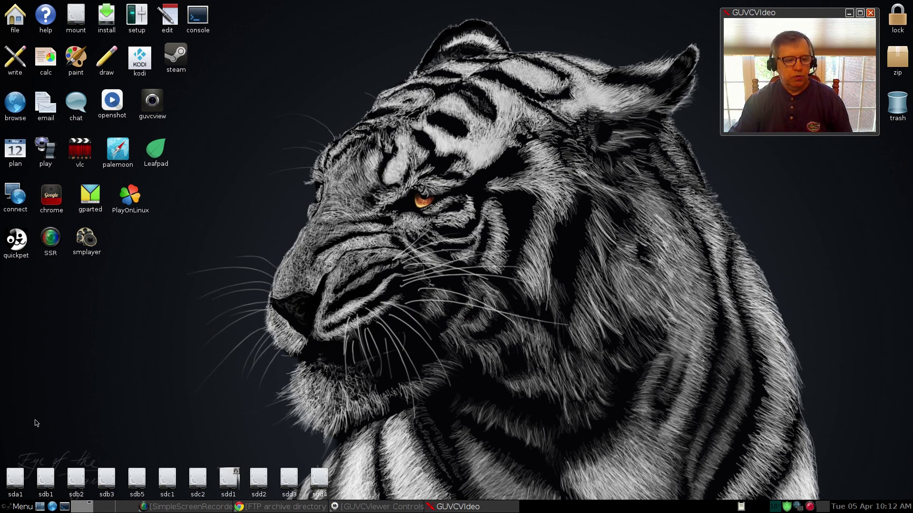
- Open the file manager, go up to the root directory, and navigate to the /usr/share/applications folder
click(21, 22)
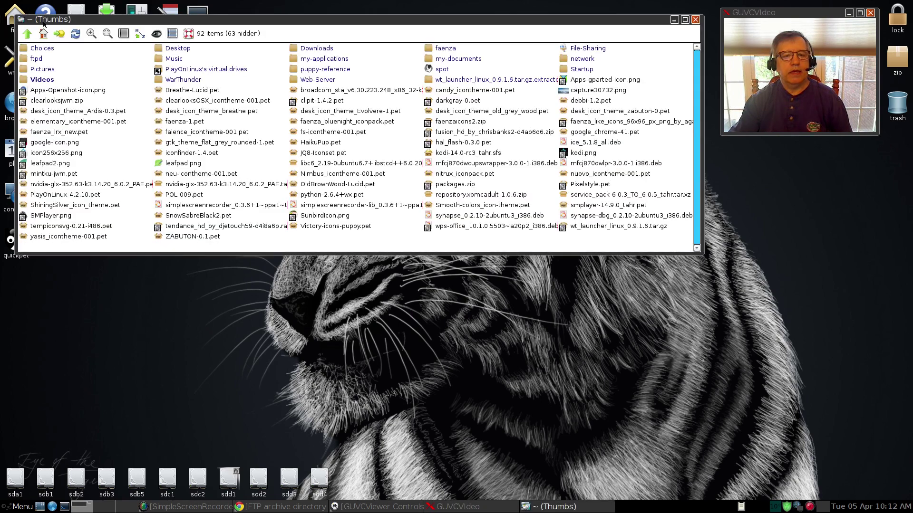
drag(221, 10, 358, 169)
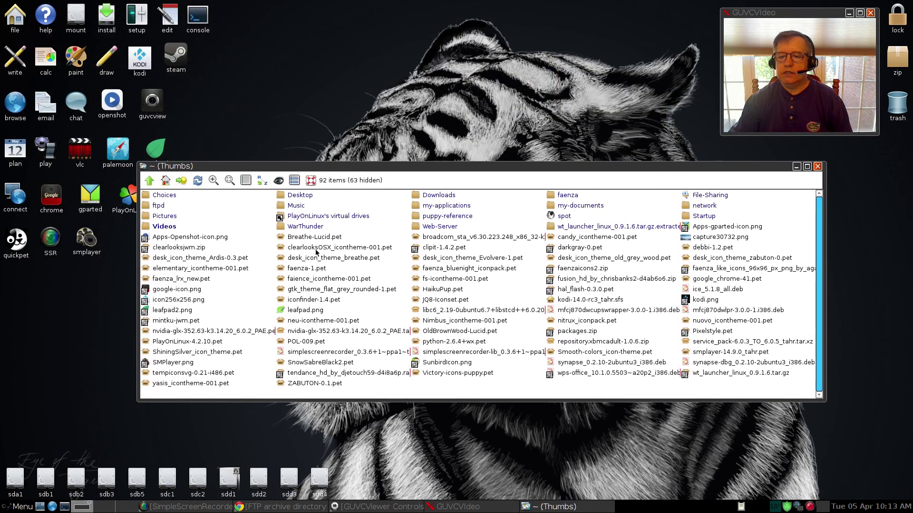
click(150, 182)
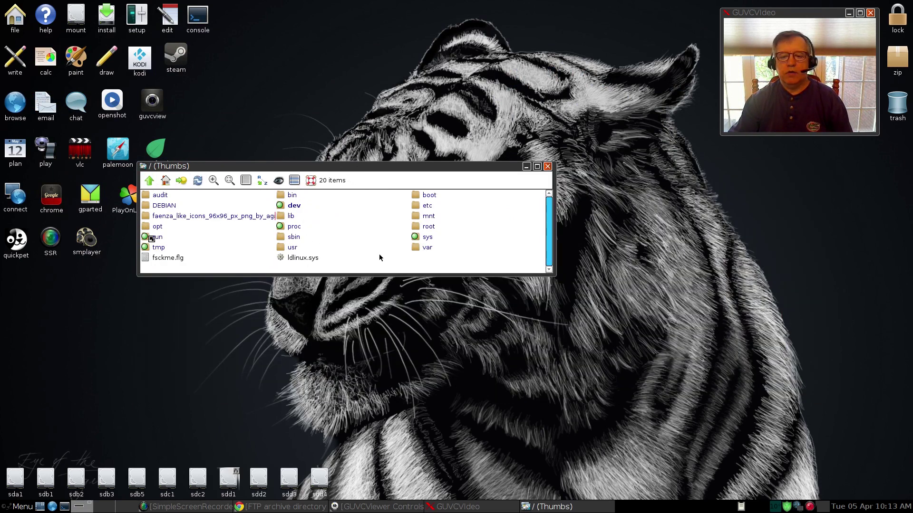
double_click(292, 247)
double_click(265, 220)
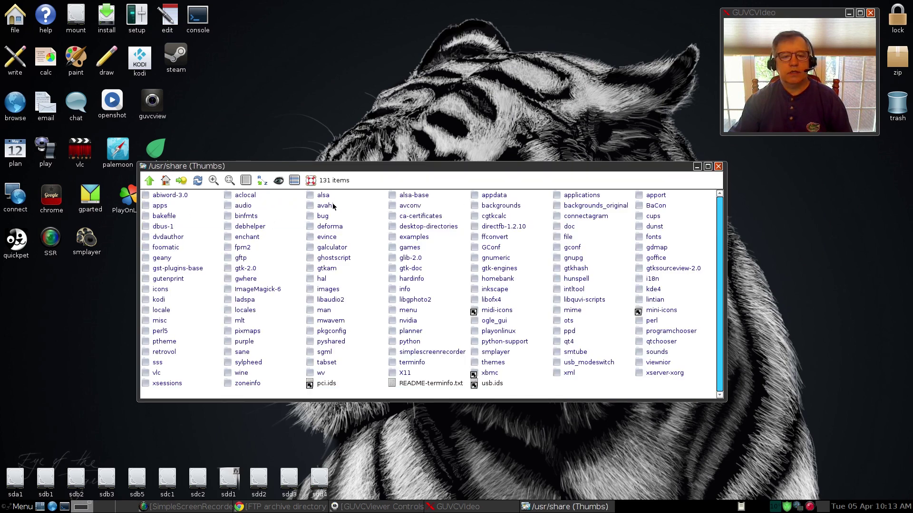
double_click(576, 198)
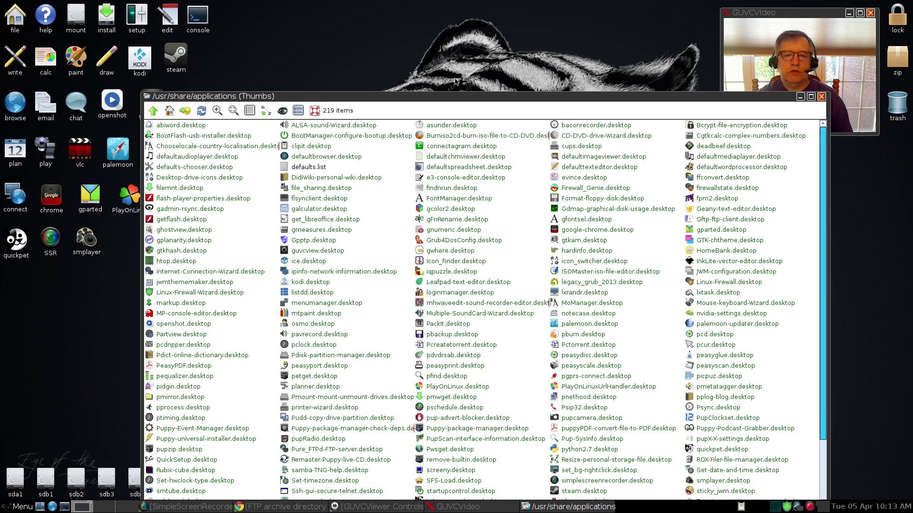
- Place a pidgin.desktop shortcut on the desktop below the quickpet icon and close the applications folder window
drag(471, 94, 416, 25)
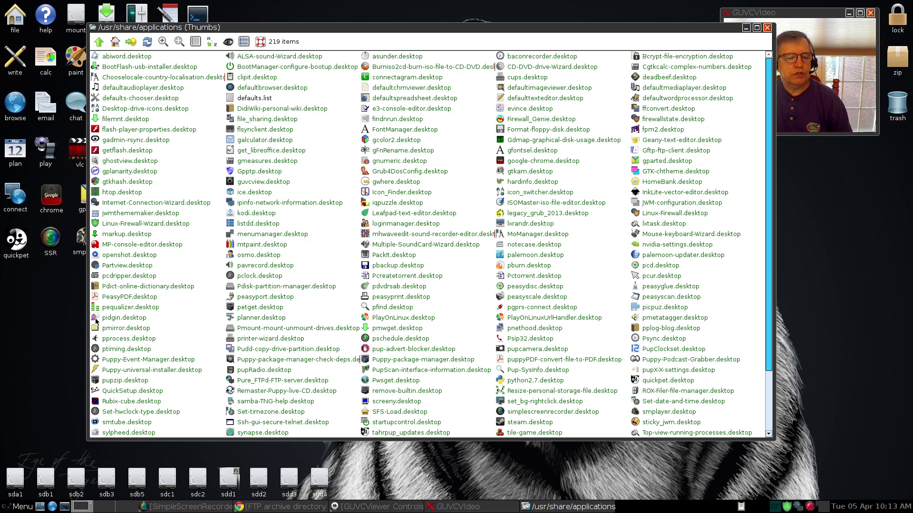
drag(96, 321, 17, 294)
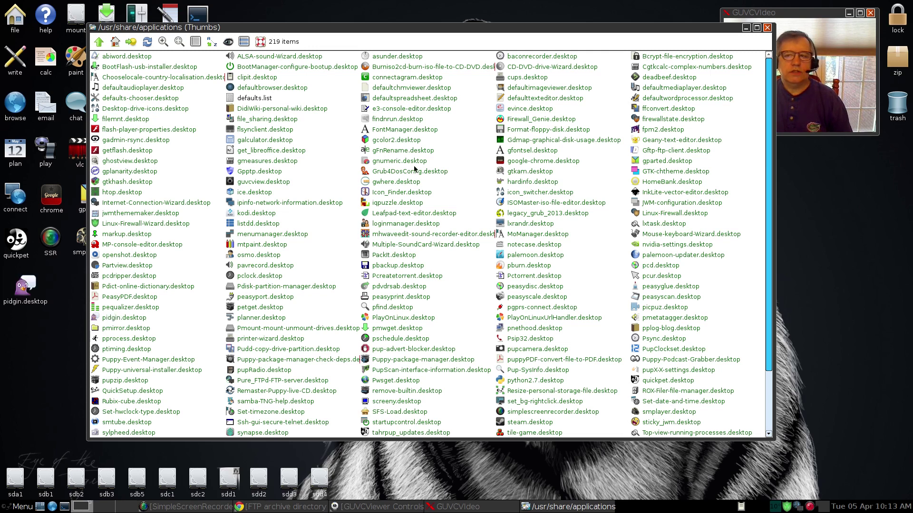
click(767, 29)
- Open the Set Icon dialog for the pidgin.desktop shortcut, view its options, and close it without assigning an icon
right_click(24, 291)
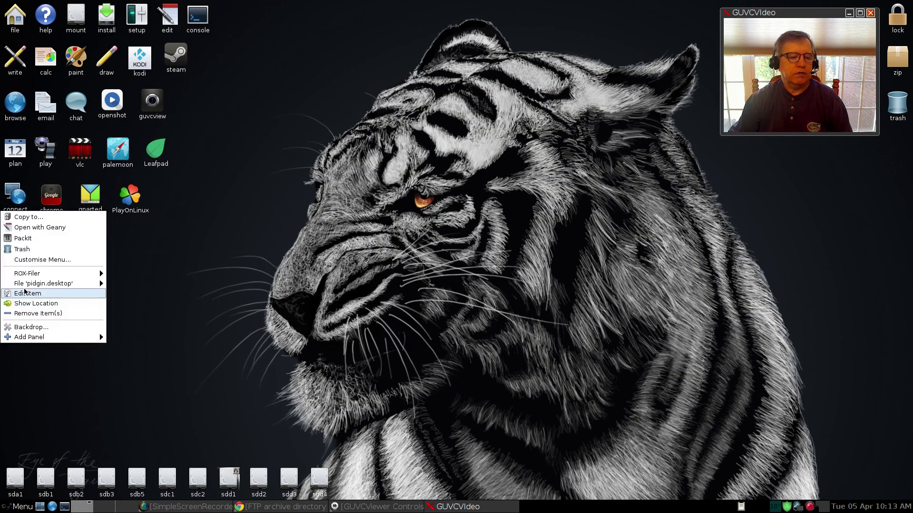
mouse_move(43, 283)
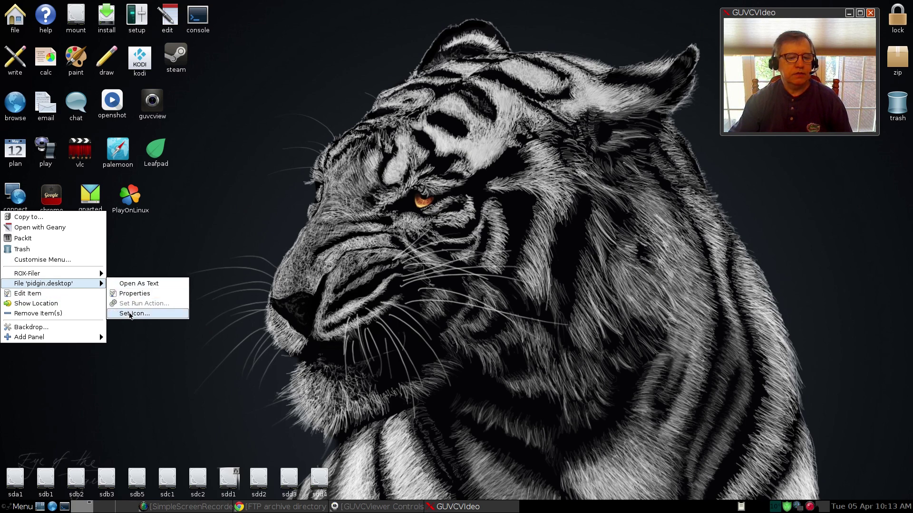
click(130, 315)
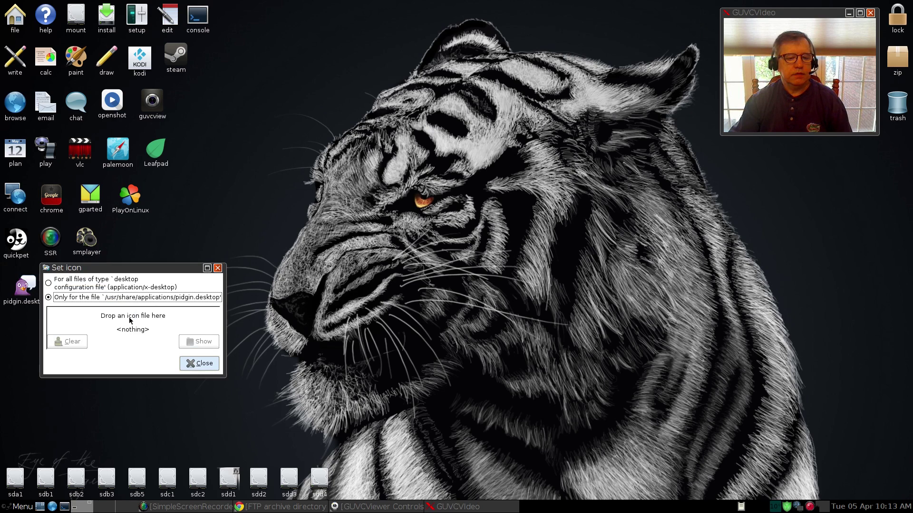
drag(150, 271, 276, 245)
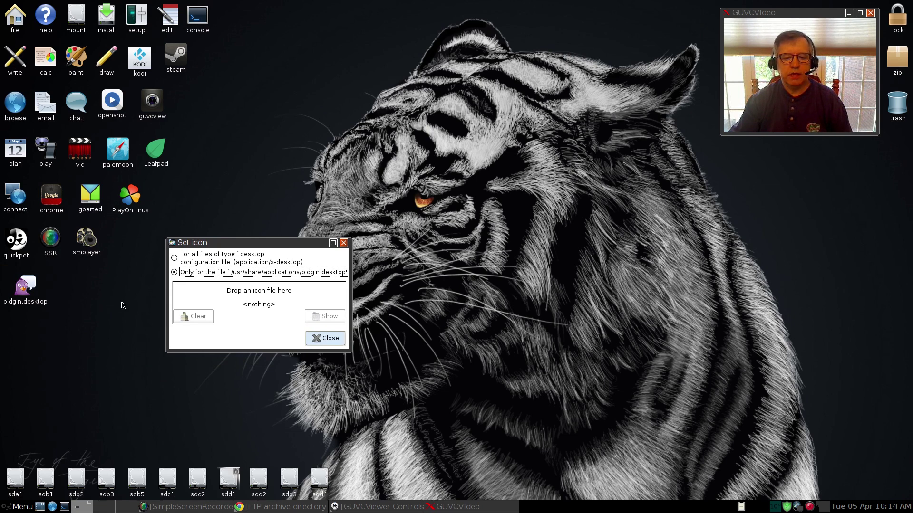
click(333, 343)
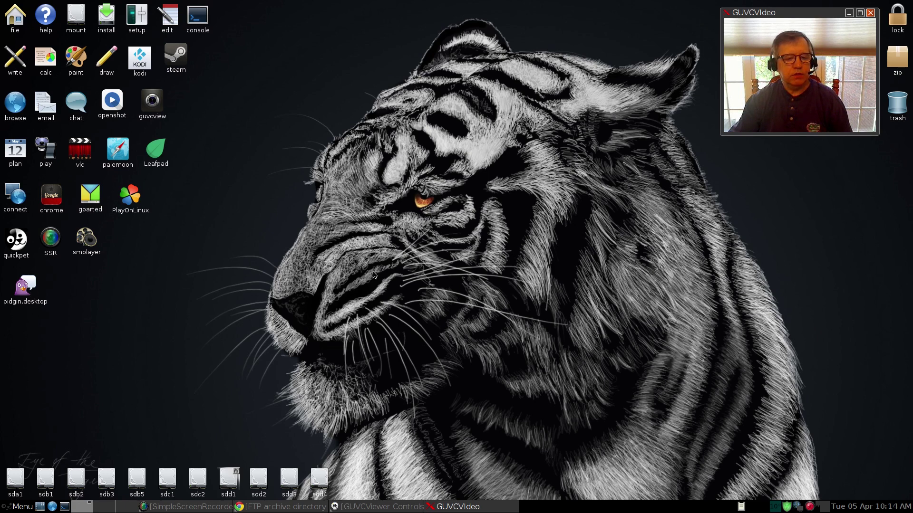
- Edit the pidgin.desktop desktop item so the text under its icon reads pidgin
right_click(28, 290)
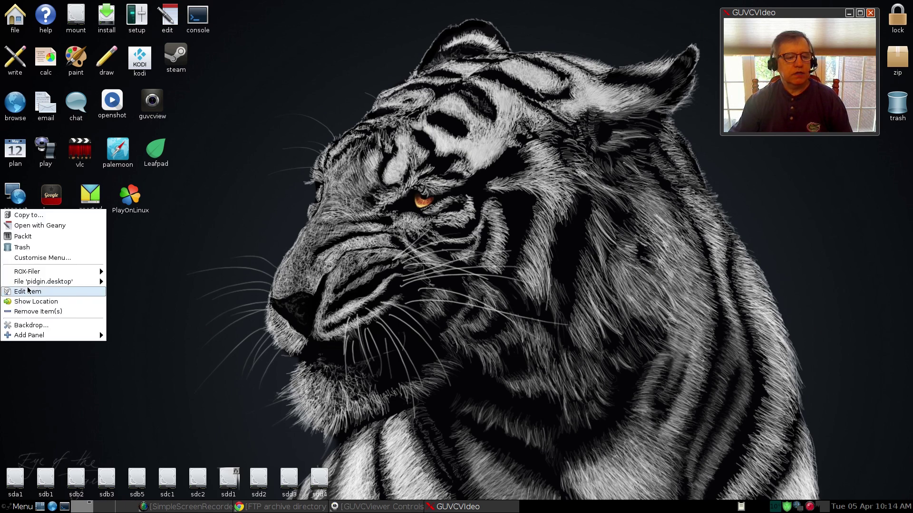
mouse_move(36, 282)
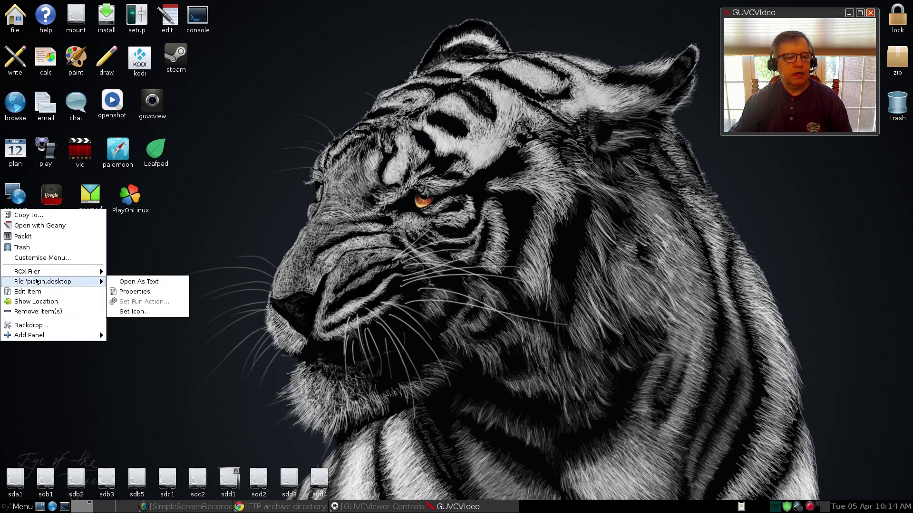
click(32, 291)
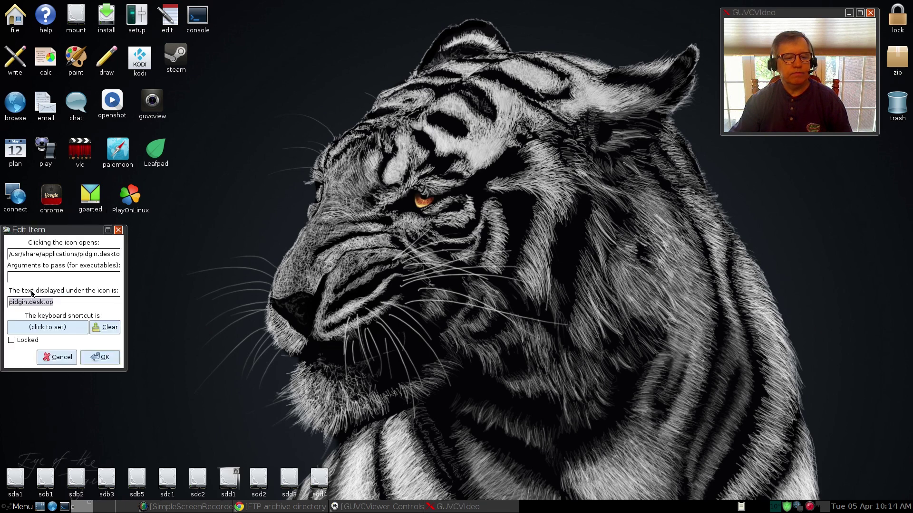
click(62, 302)
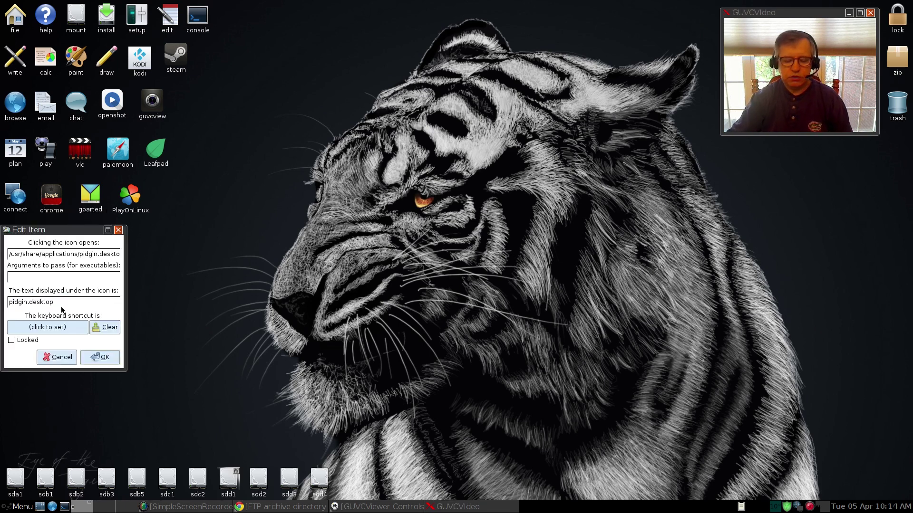
key(BackSpace)
key(BackSpace)
key(BackSpace)
key(BackSpace)
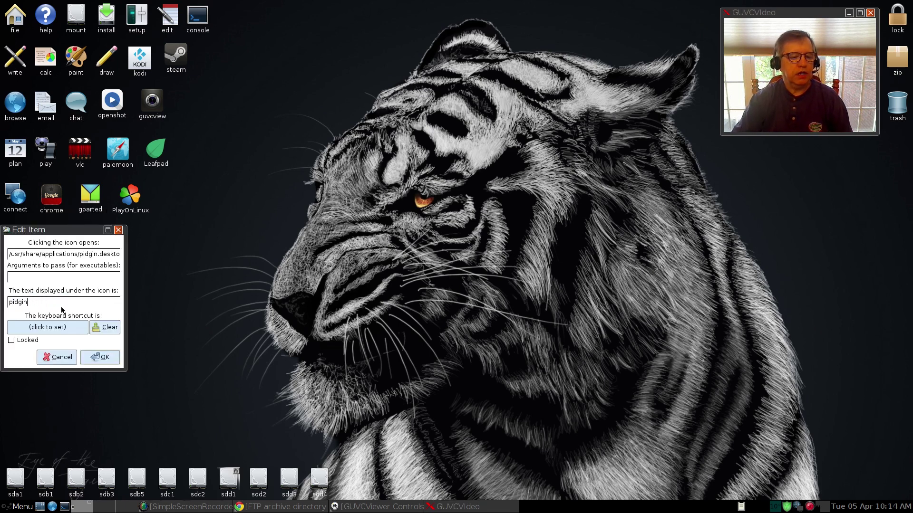
click(110, 360)
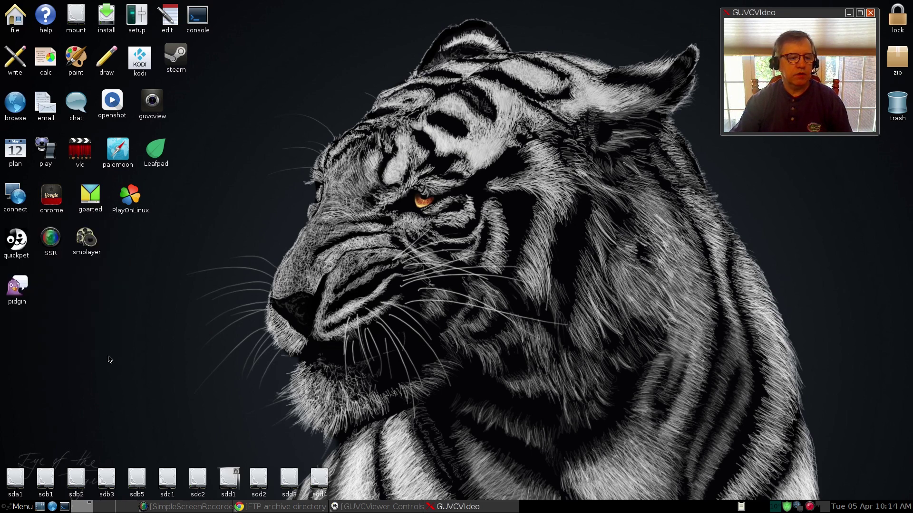
- Test the pidgin shortcut by launching it, close the Accounts window, and look over the icon's item options
double_click(19, 287)
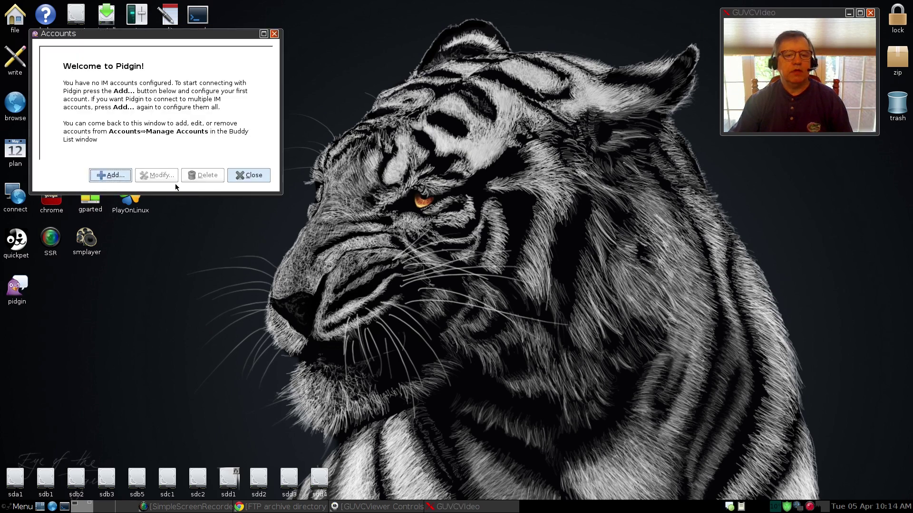
click(240, 177)
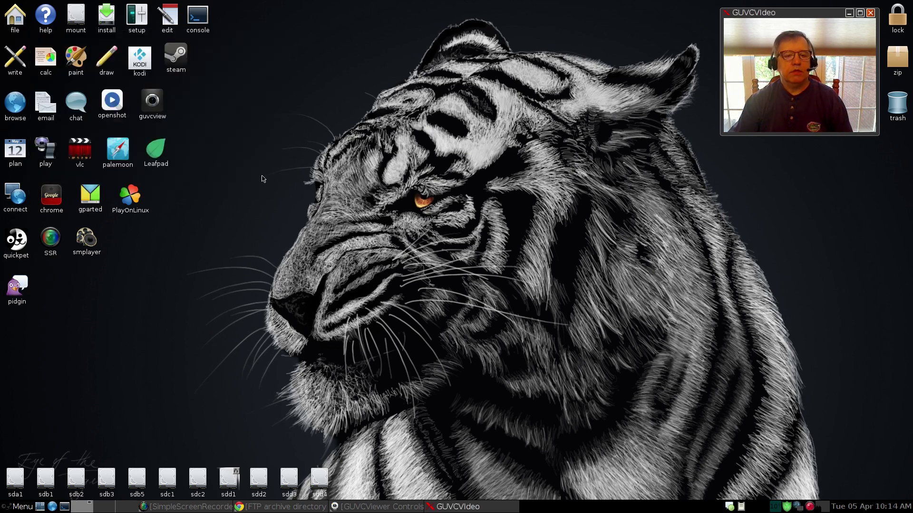
right_click(29, 296)
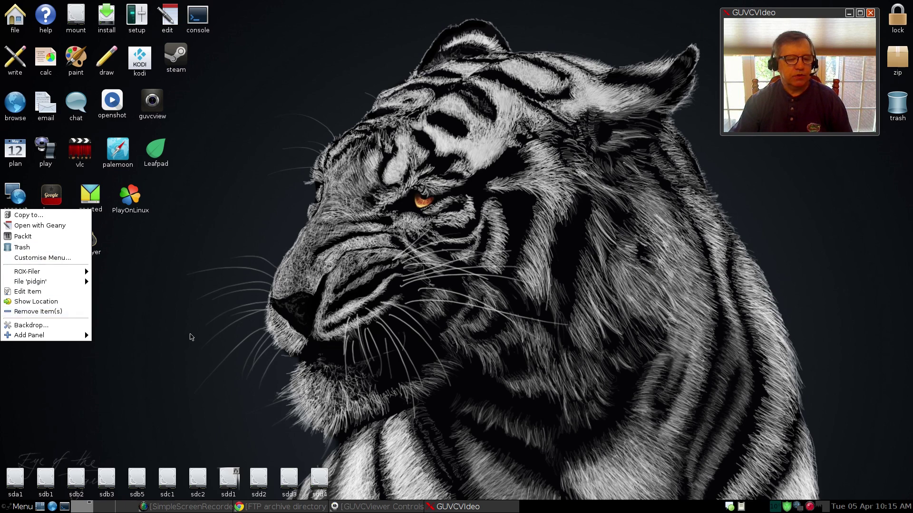
click(190, 337)
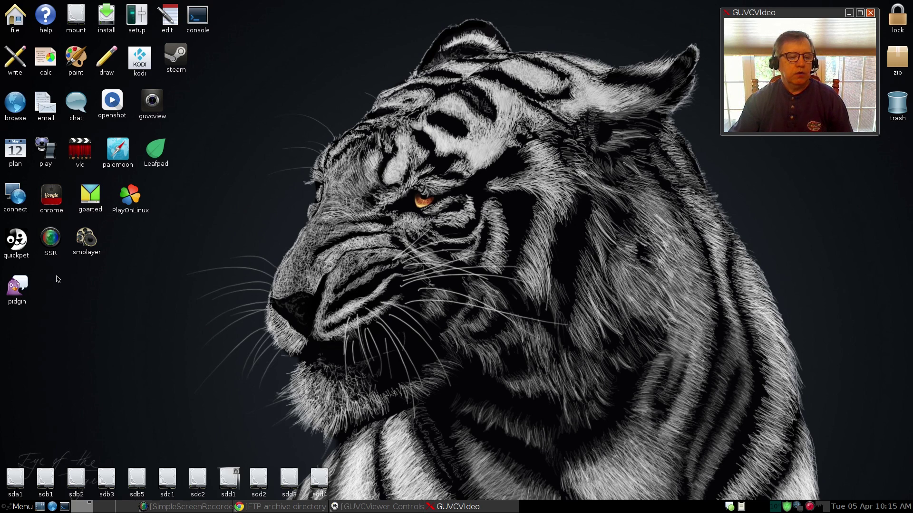
- Open Quickpet, run the tahrpup updates check, and dismiss its notices
click(14, 249)
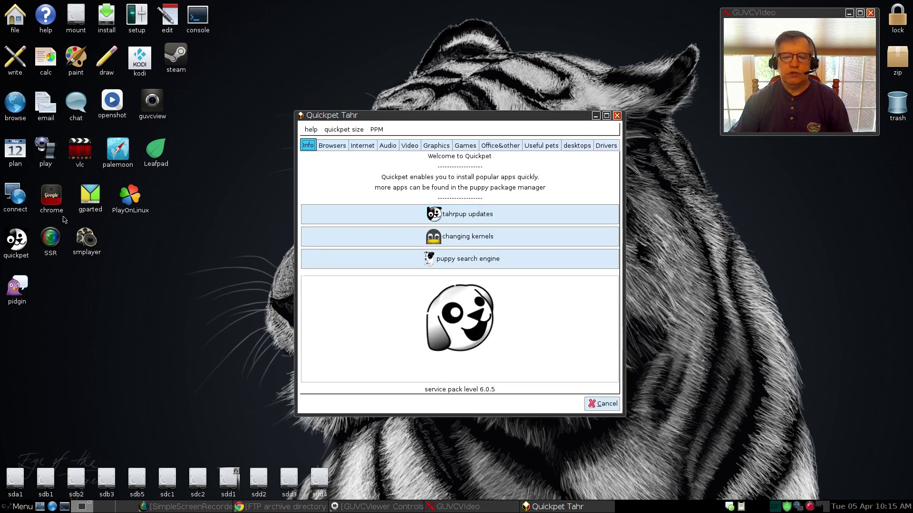
click(469, 215)
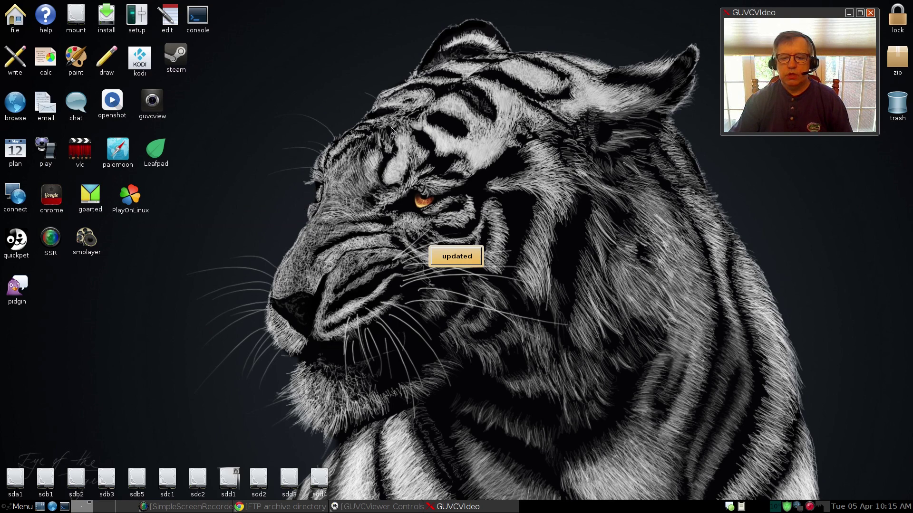
click(446, 263)
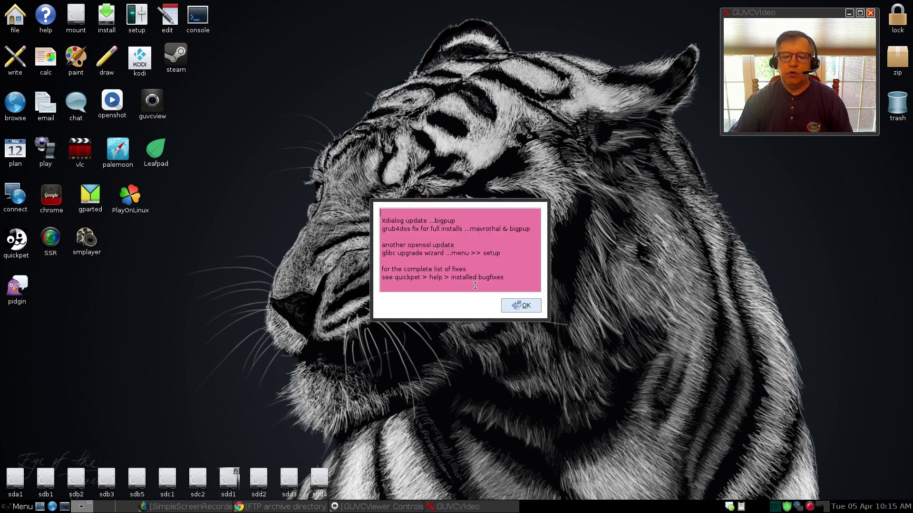
click(523, 306)
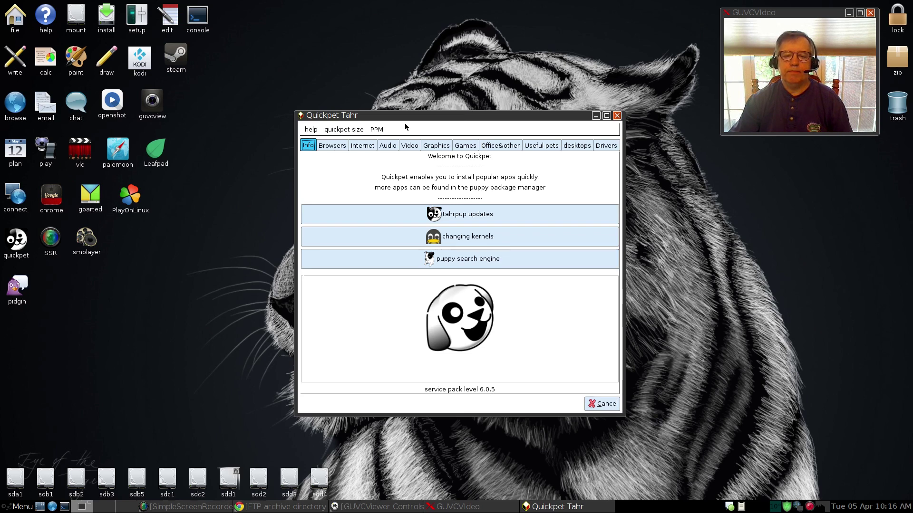
- Look through the apps Quickpet offers in its Browsers, Internet, Audio, Video and Graphics categories
drag(429, 117, 408, 103)
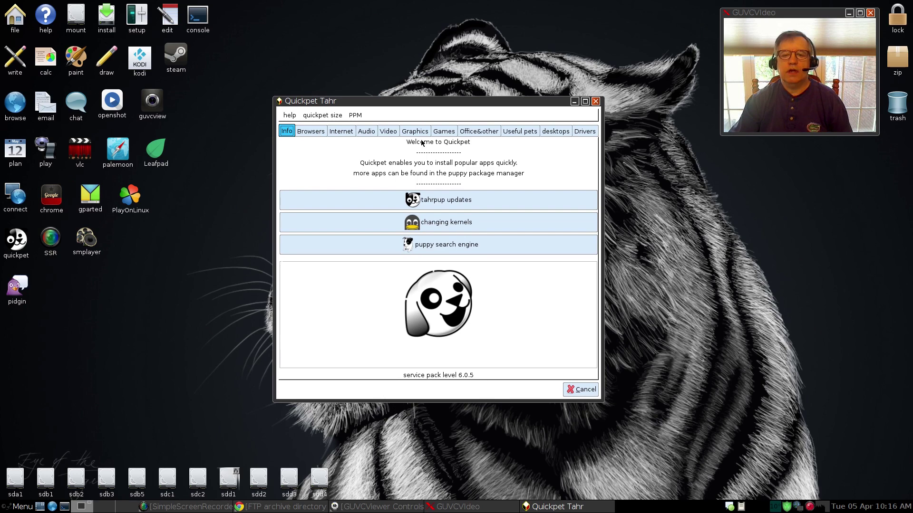
click(317, 134)
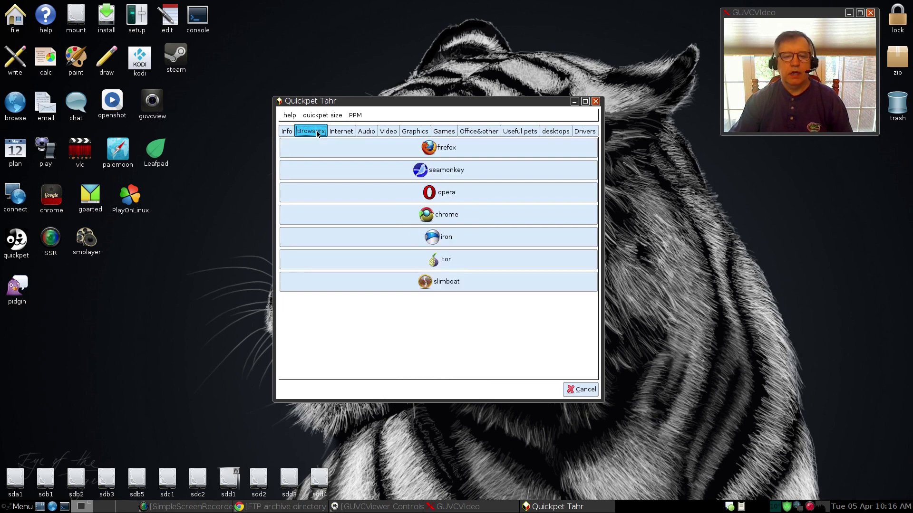
click(343, 132)
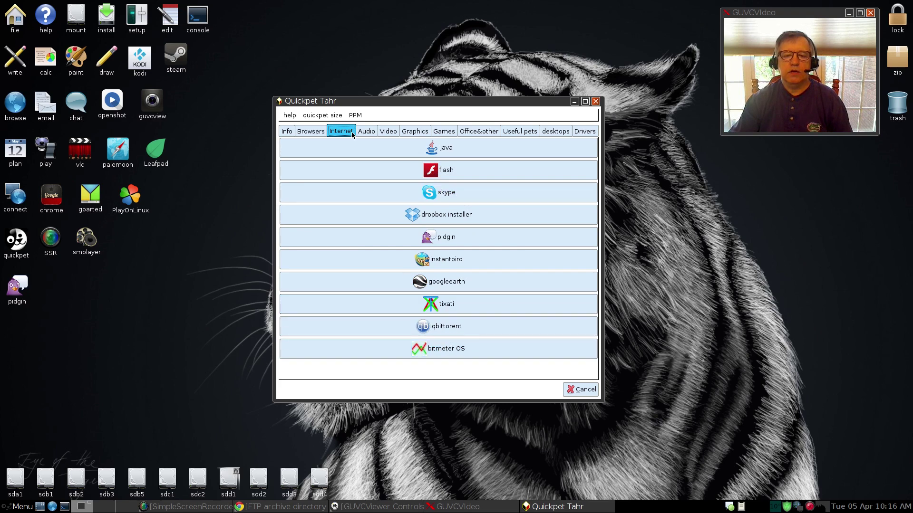
click(374, 131)
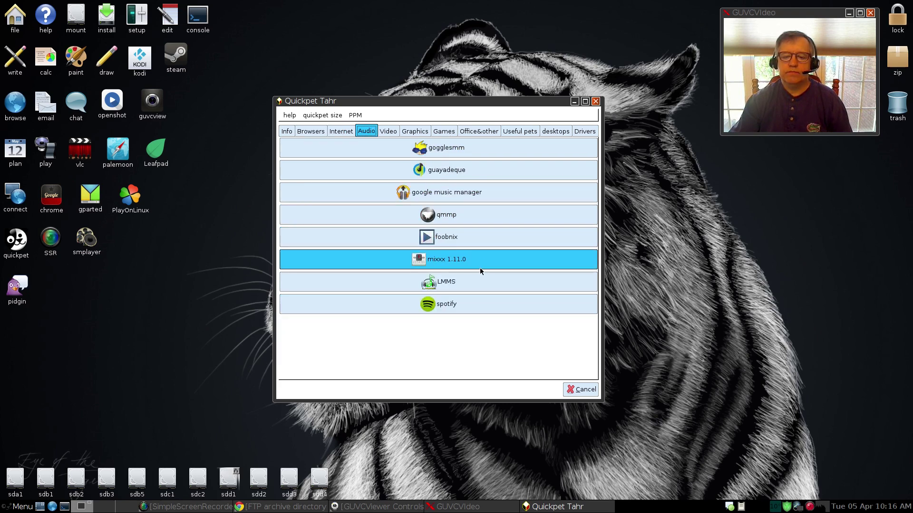
click(397, 132)
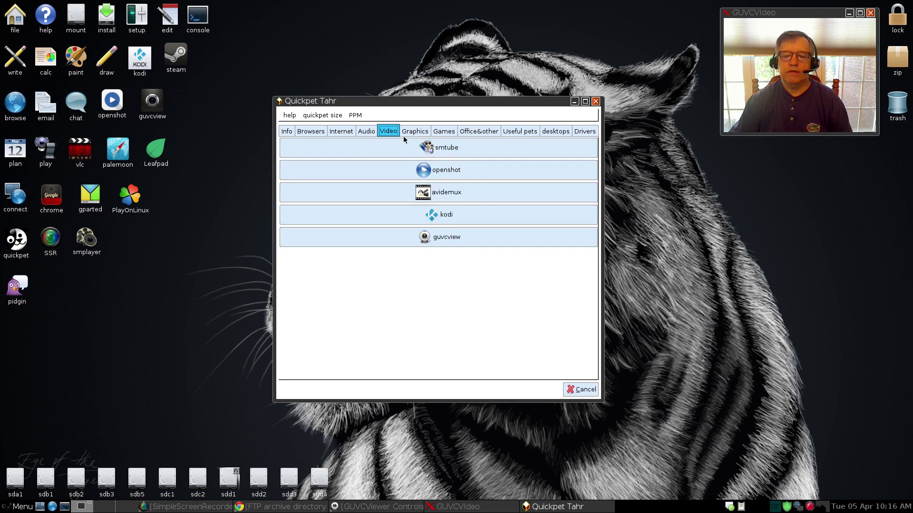
click(410, 132)
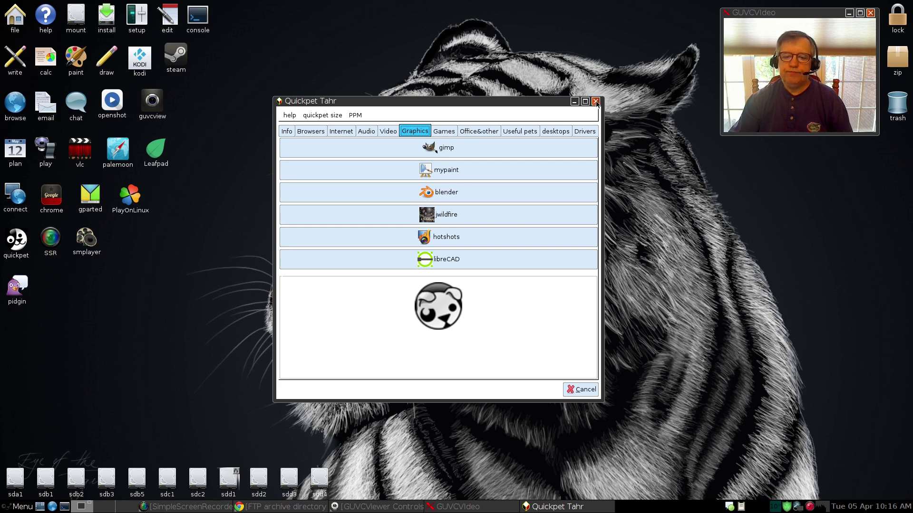
- Look through Quickpet's Games, Office&other, Useful pets, Drivers and desktops categories, and close Quickpet
click(442, 130)
click(475, 131)
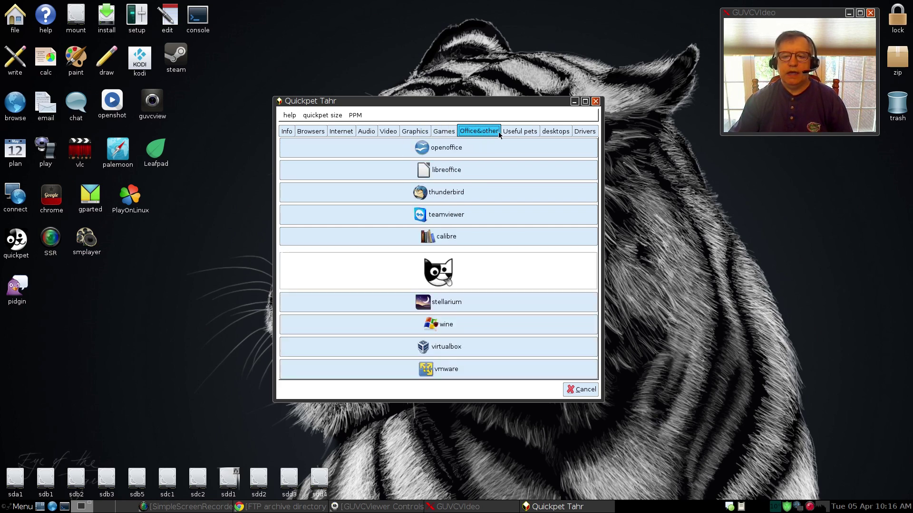
click(519, 131)
click(554, 133)
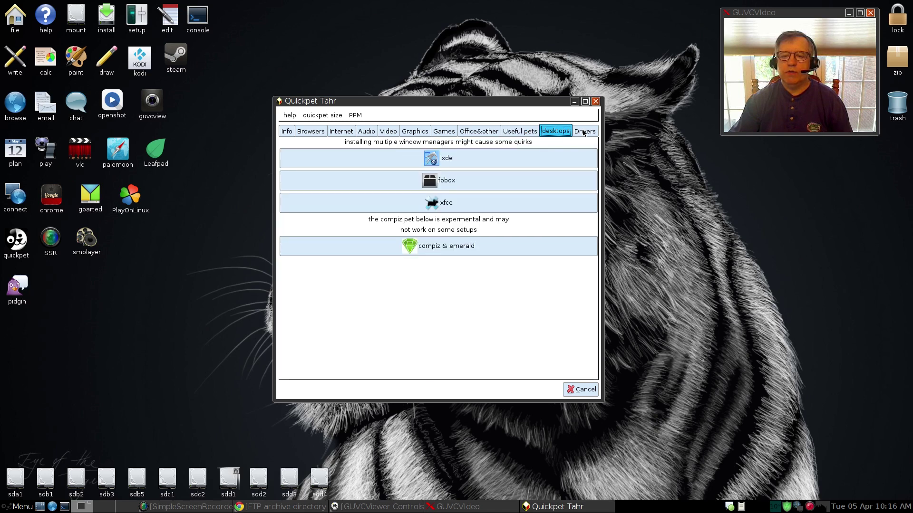
click(583, 132)
click(565, 132)
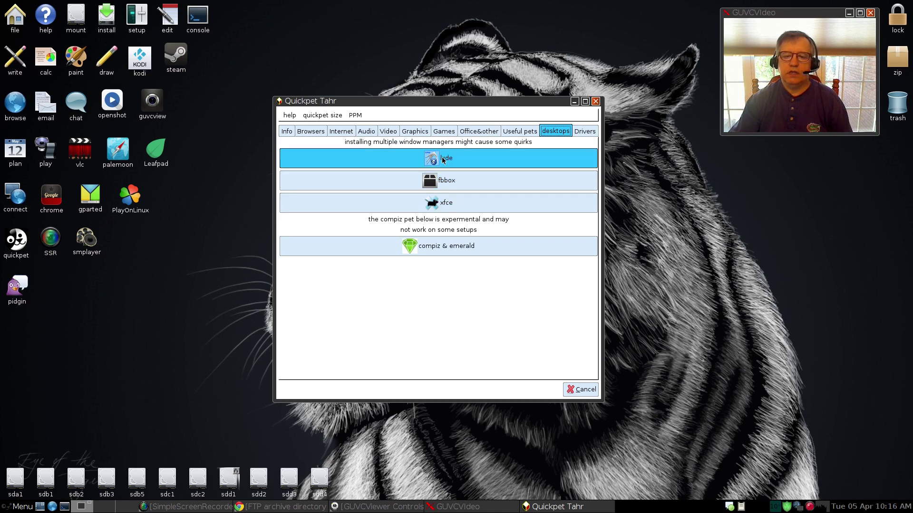
click(585, 102)
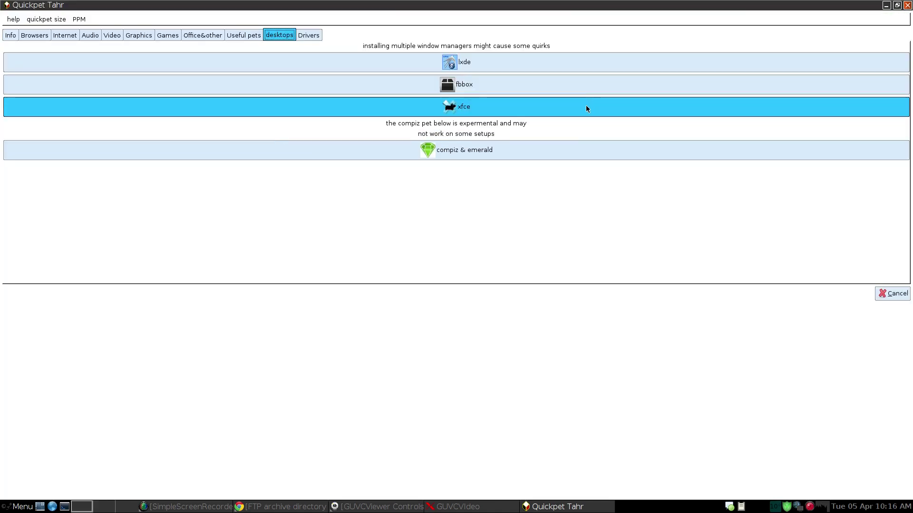
click(897, 5)
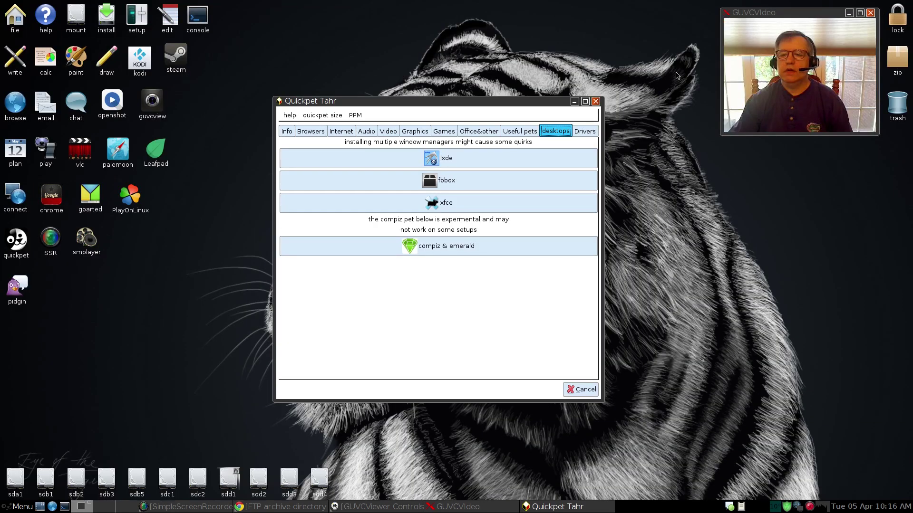
click(595, 102)
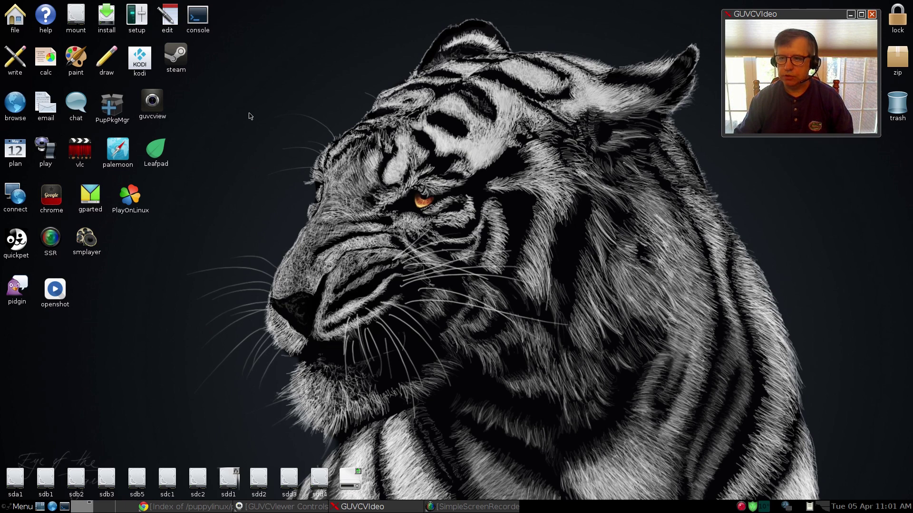
- Launch Puppy Package Manager from its desktop shortcut and move its window clear to view the repositories, categories and search field
click(120, 110)
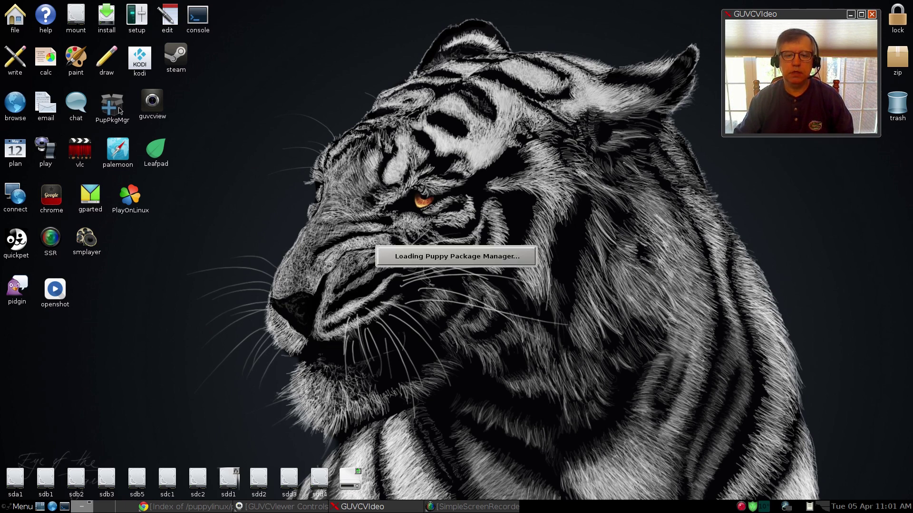
drag(314, 32, 527, 172)
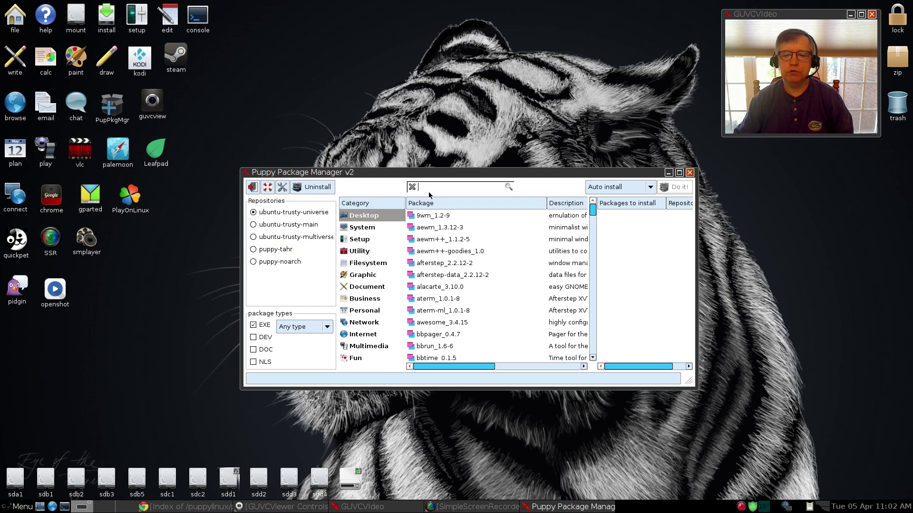
click(476, 185)
drag(475, 175, 466, 139)
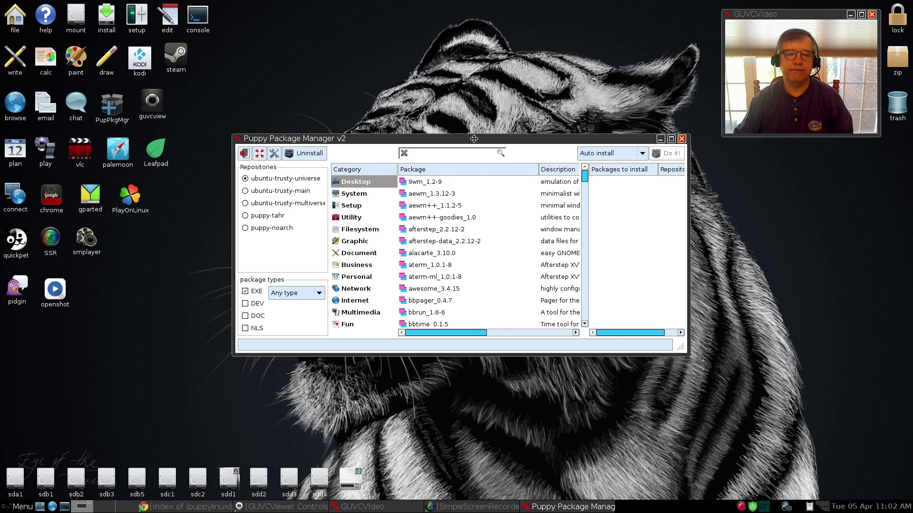
drag(473, 139, 458, 133)
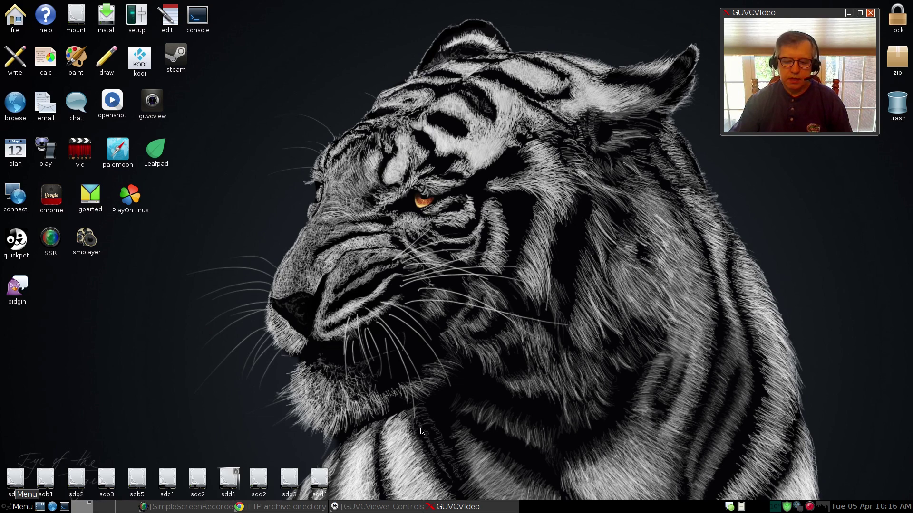
- Switch to Chrome, look over the ibiblio pet_packages-tahr64 and pet_packages-tahr directories, and minimize the browser
click(288, 507)
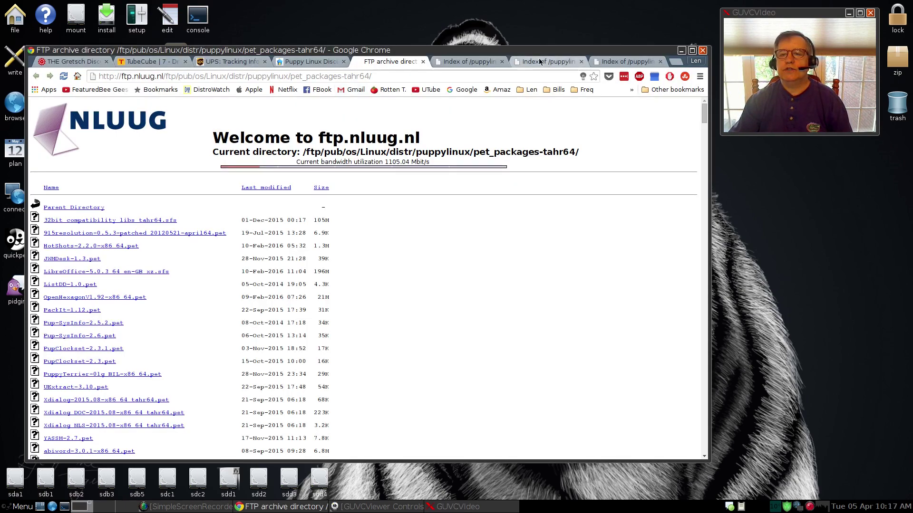
click(619, 62)
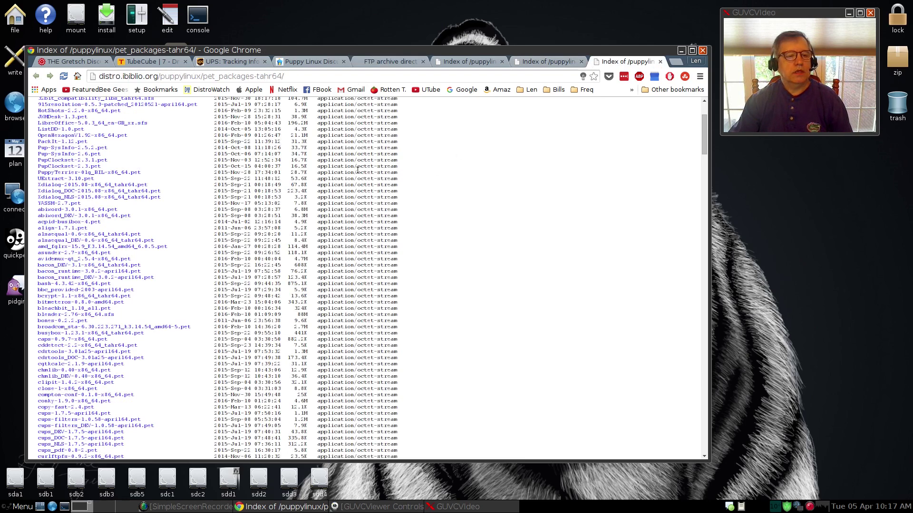
scroll(338, 176, up, 4)
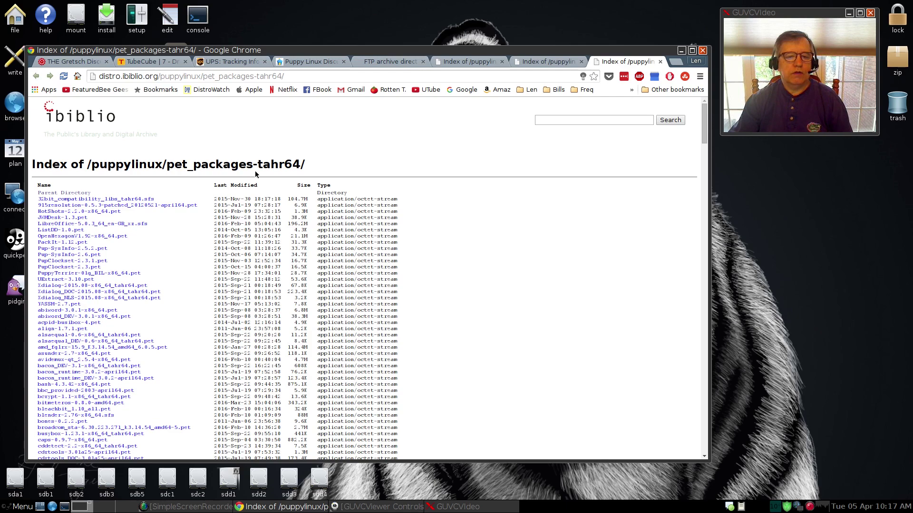
click(569, 65)
scroll(267, 272, up, 10)
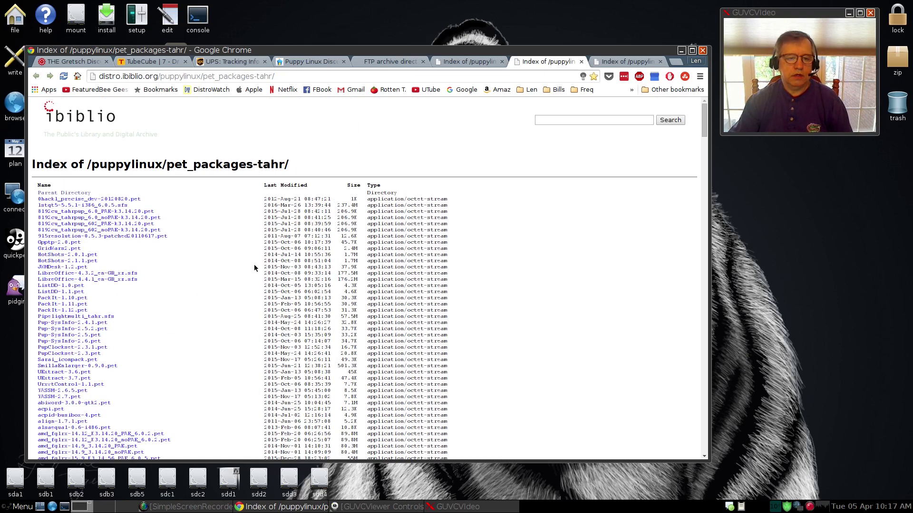
scroll(258, 290, down, 6)
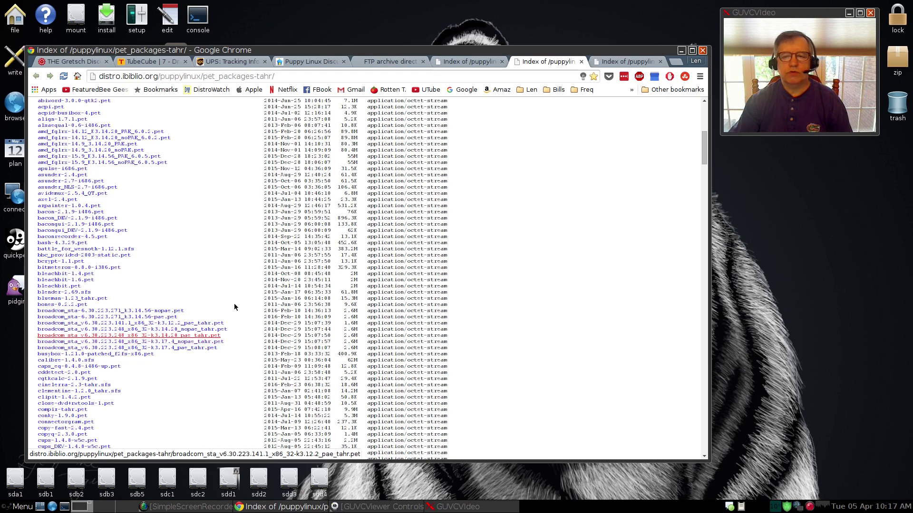
click(624, 64)
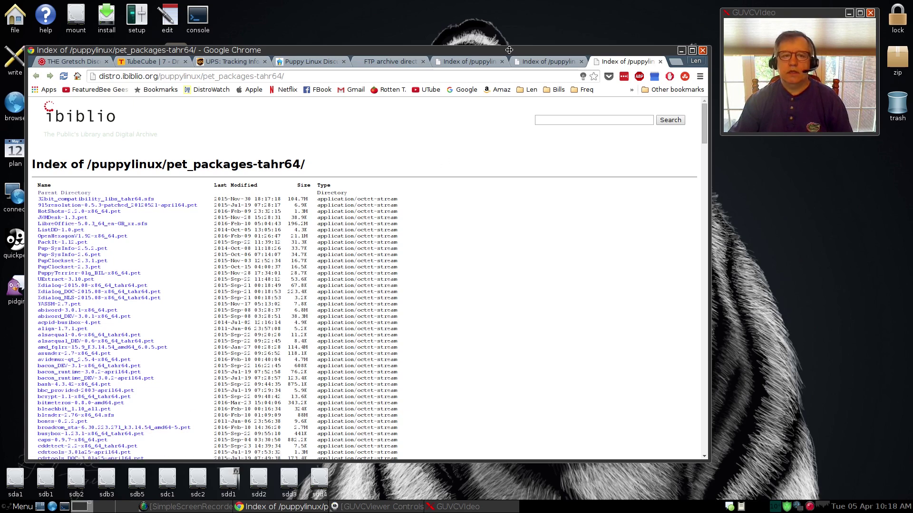
drag(510, 49, 503, 32)
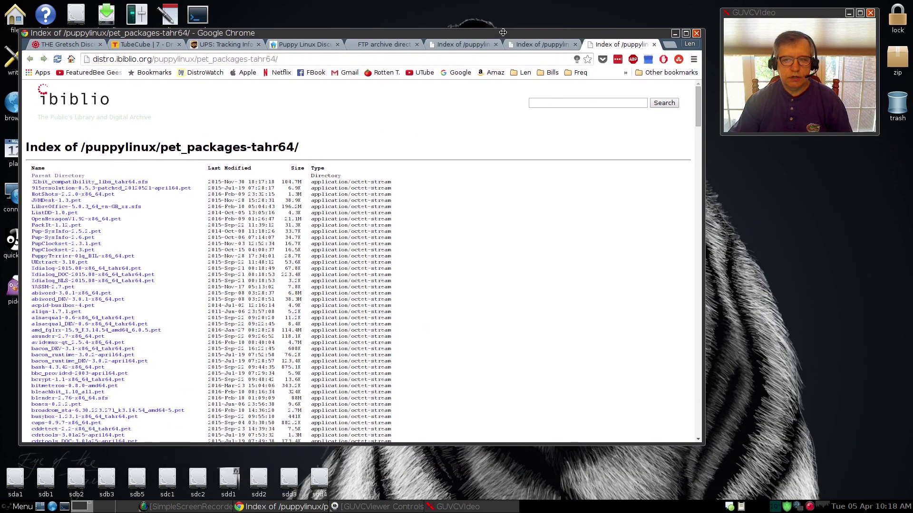
click(675, 33)
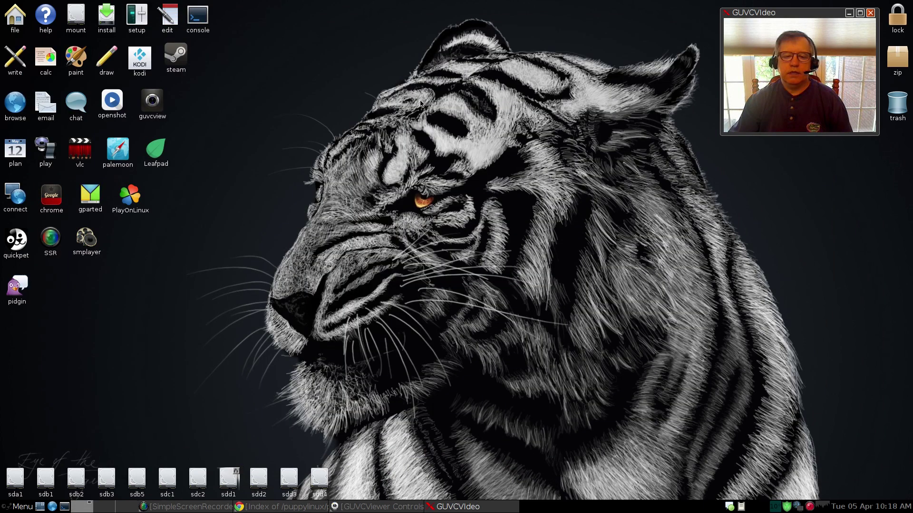
- Reopen Quickpet to view its Info page and close it
click(15, 234)
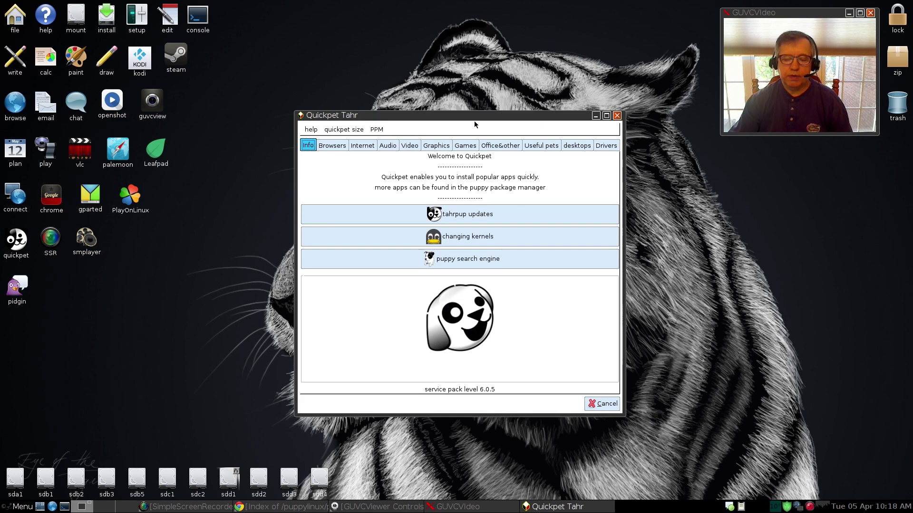
click(616, 116)
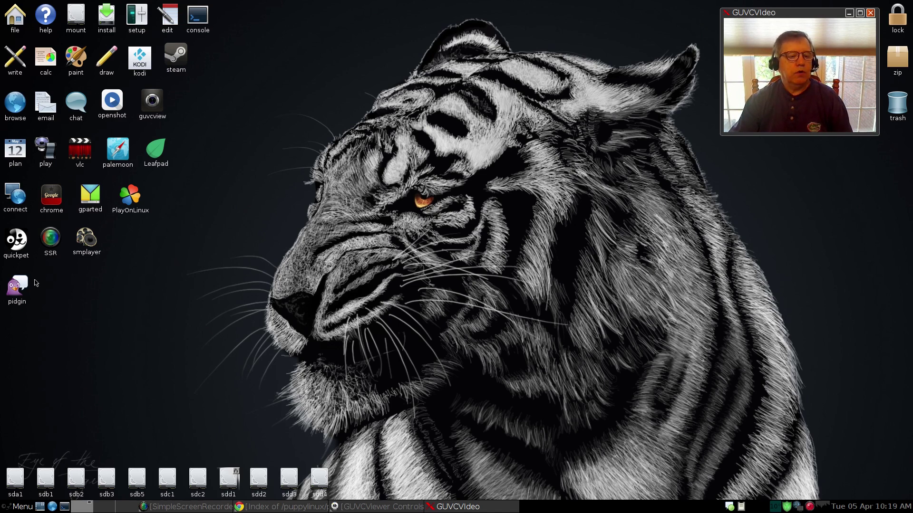
- Open PlayOnLinux to view its installed programs, and quit it, confirming that all its windows close
click(129, 197)
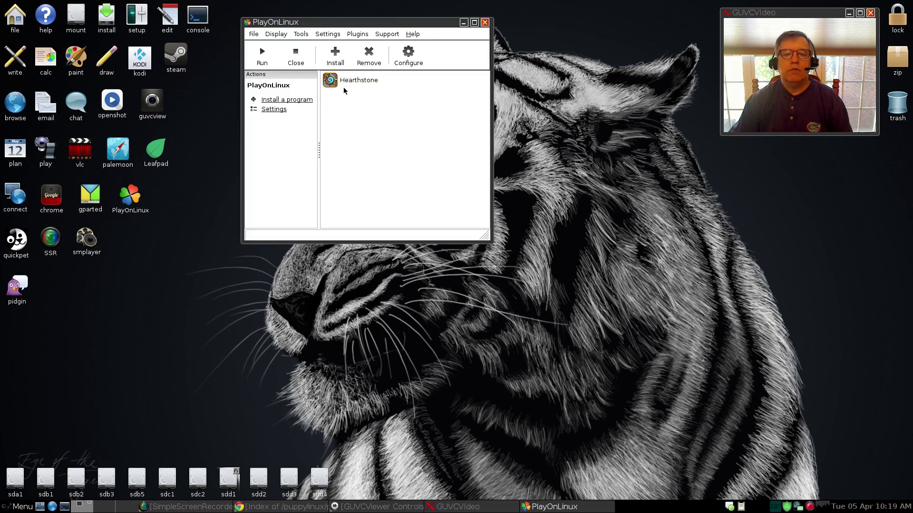
drag(374, 24, 450, 132)
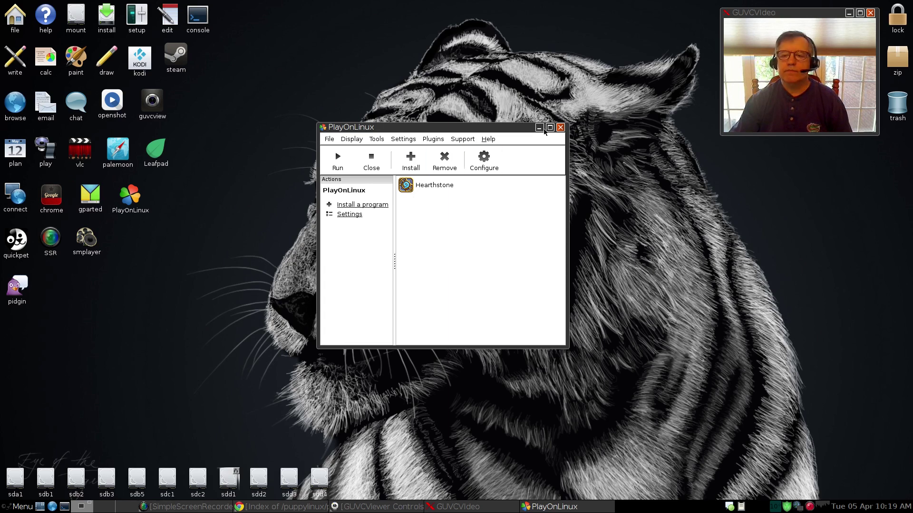
click(562, 128)
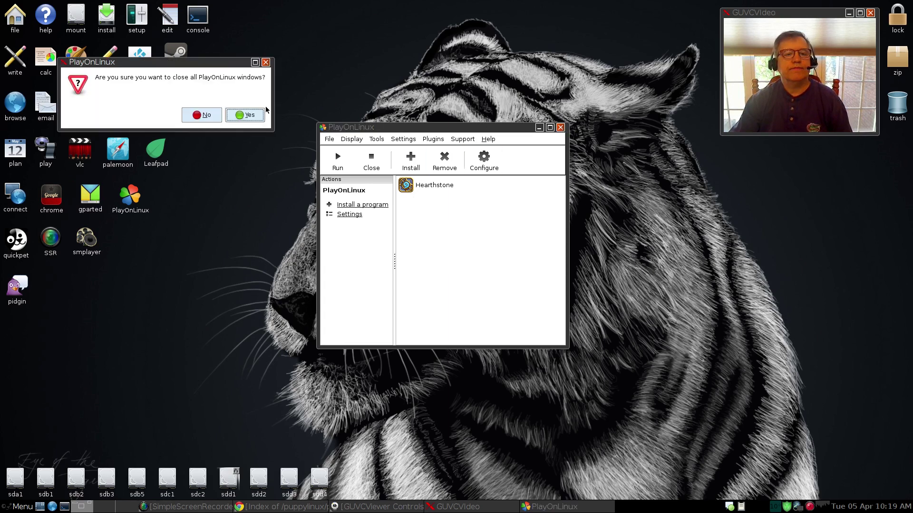
click(243, 115)
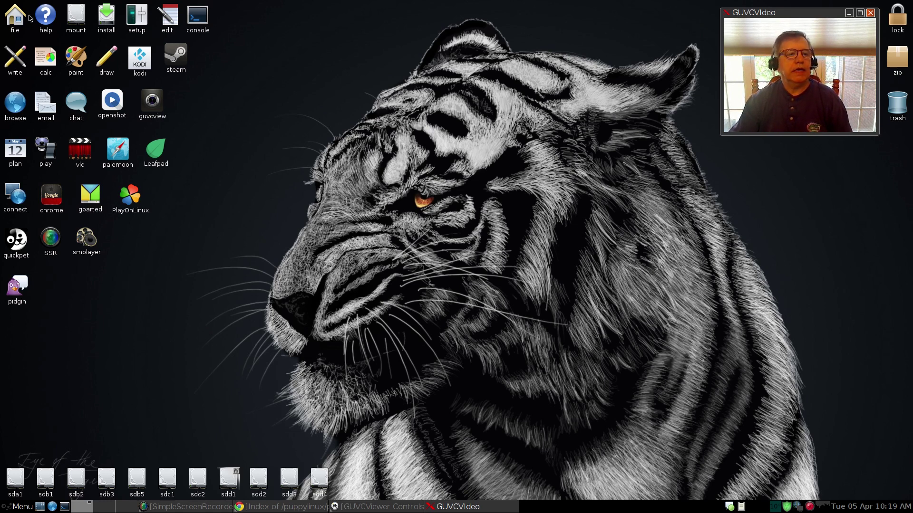
- Open the home folder to examine its stored pet packages and icon files, and close the file manager
click(13, 23)
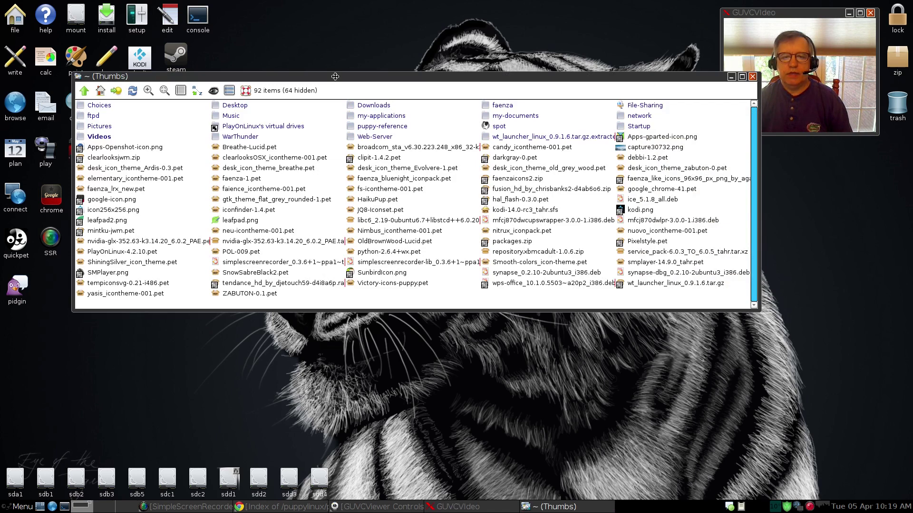
drag(335, 77, 294, 110)
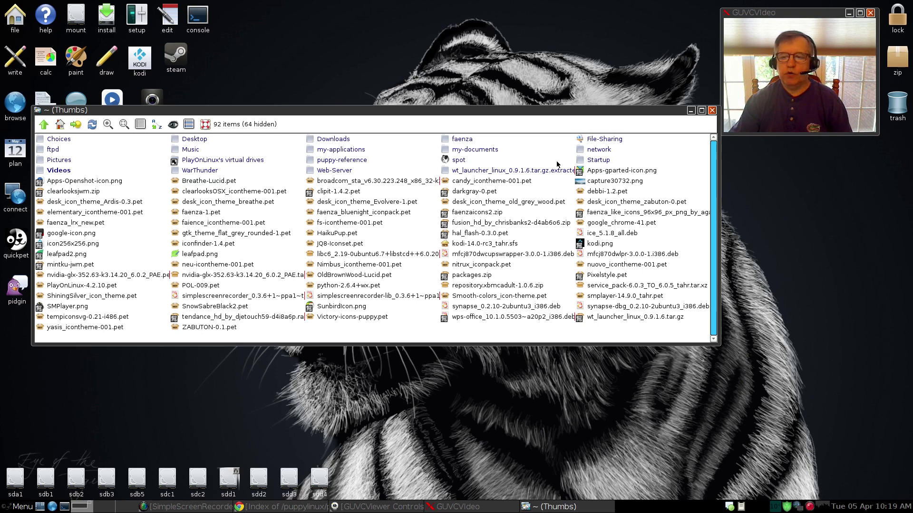
drag(494, 116, 492, 143)
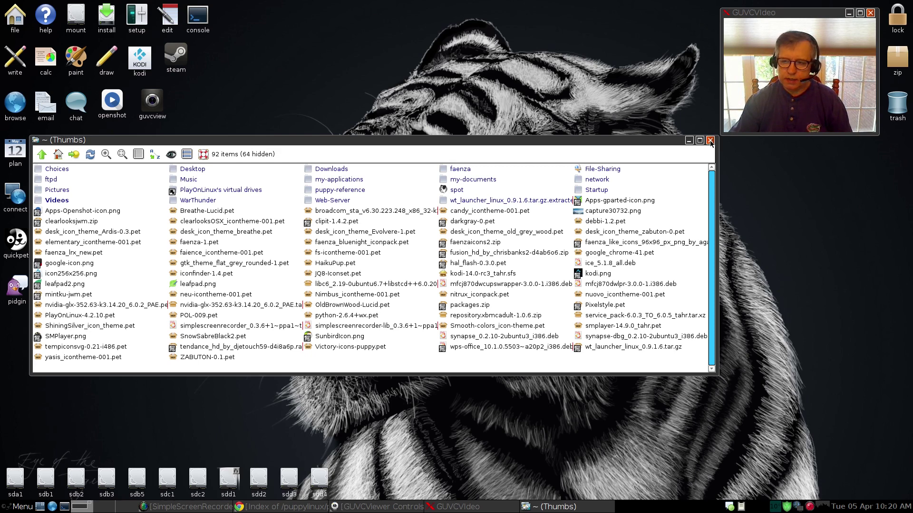
click(710, 140)
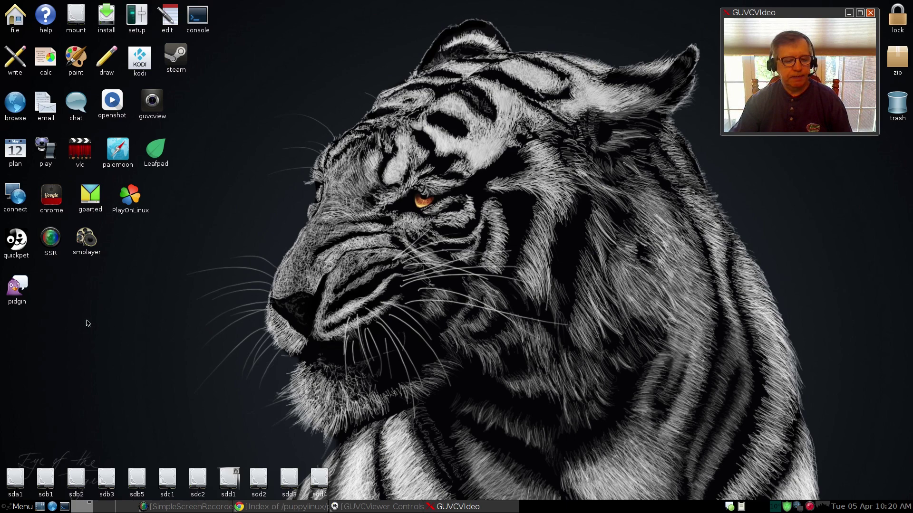
- Restore Chrome, examine the package list in the ibiblio pet_packages-tahr directory, and minimize the browser
click(269, 508)
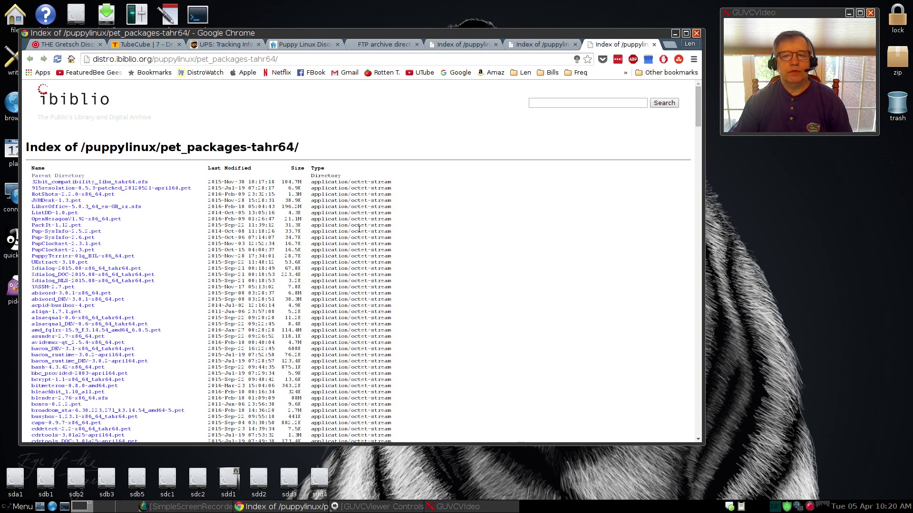
click(541, 44)
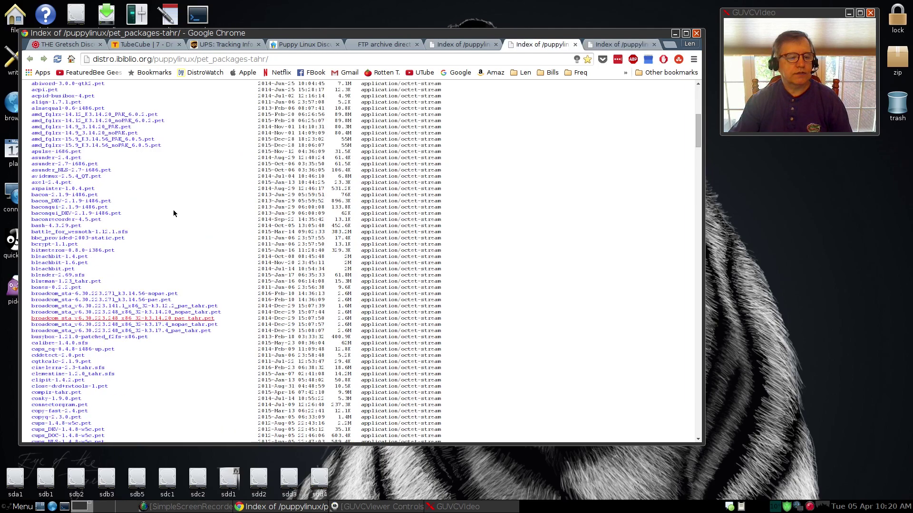
scroll(105, 323, down, 4)
scroll(104, 323, down, 20)
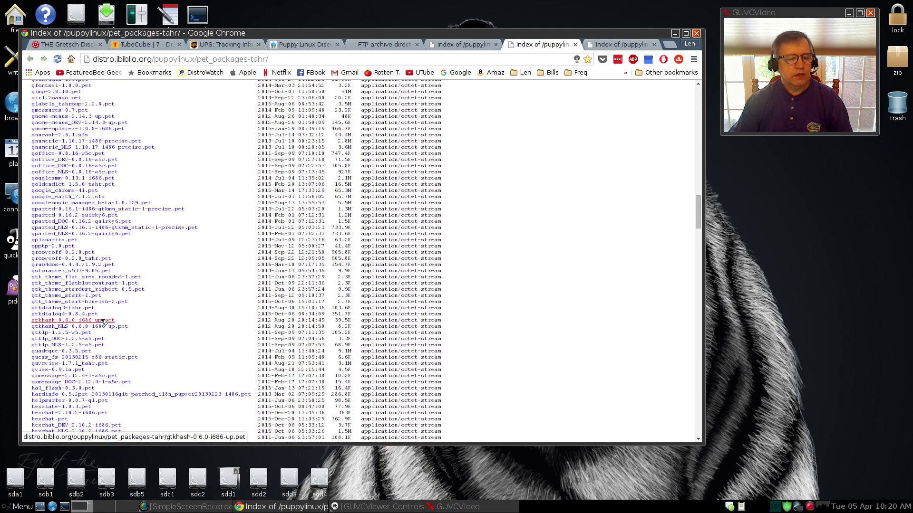
scroll(104, 323, down, 20)
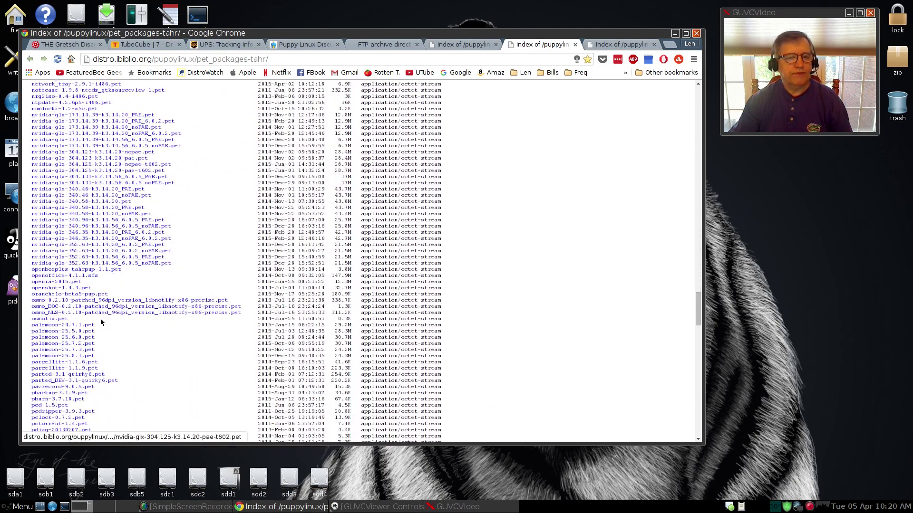
scroll(101, 323, down, 12)
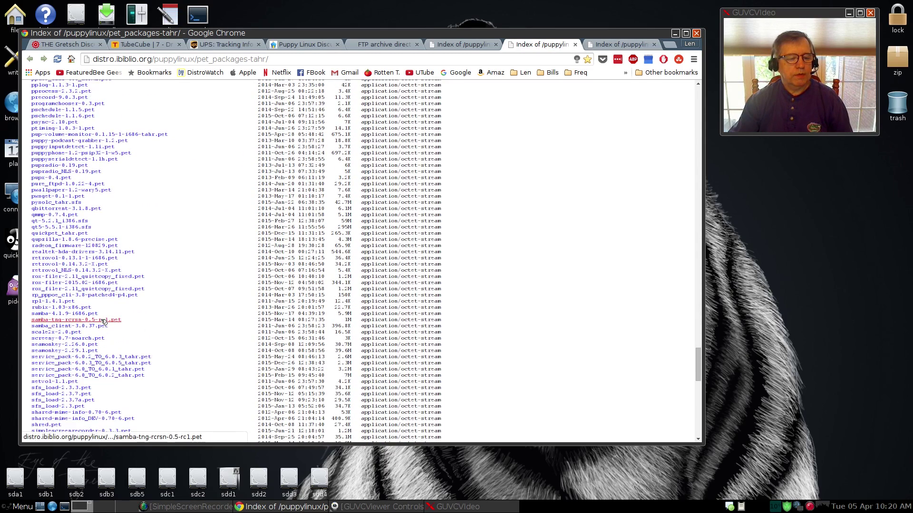
scroll(93, 343, down, 2)
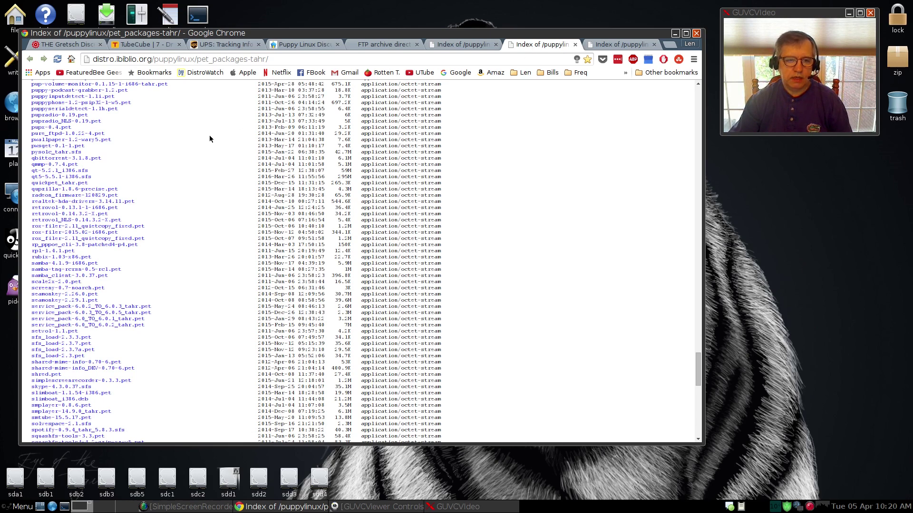
click(675, 33)
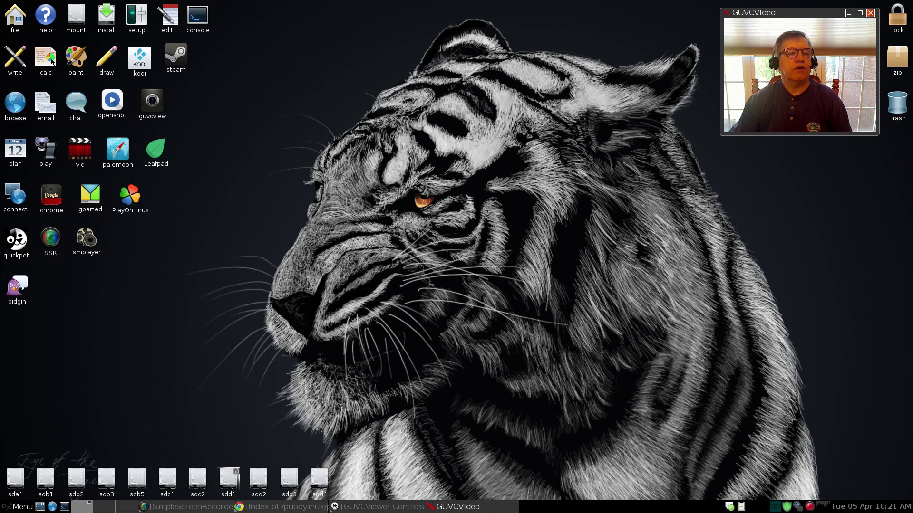
- Launch WPS Spreadsheets, accepting its end-user license agreement, to view its online templates, and quit it
click(17, 509)
mouse_move(26, 408)
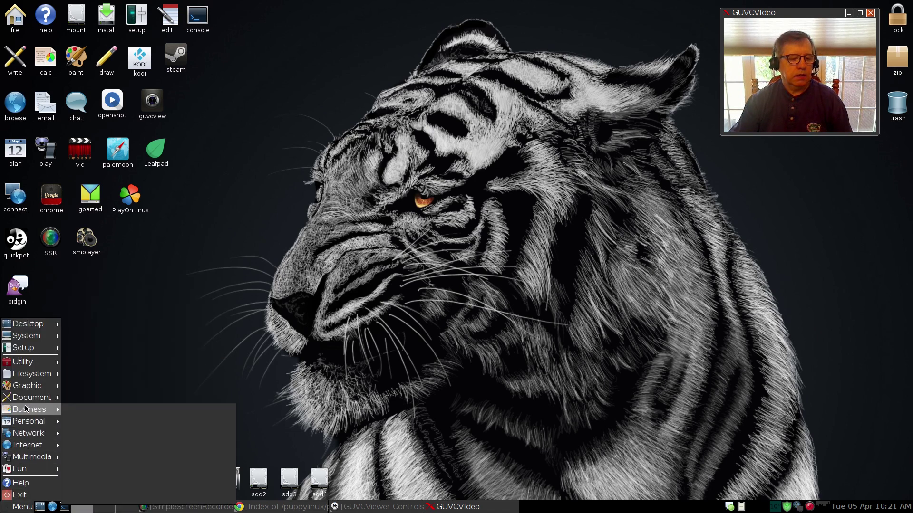
mouse_move(26, 352)
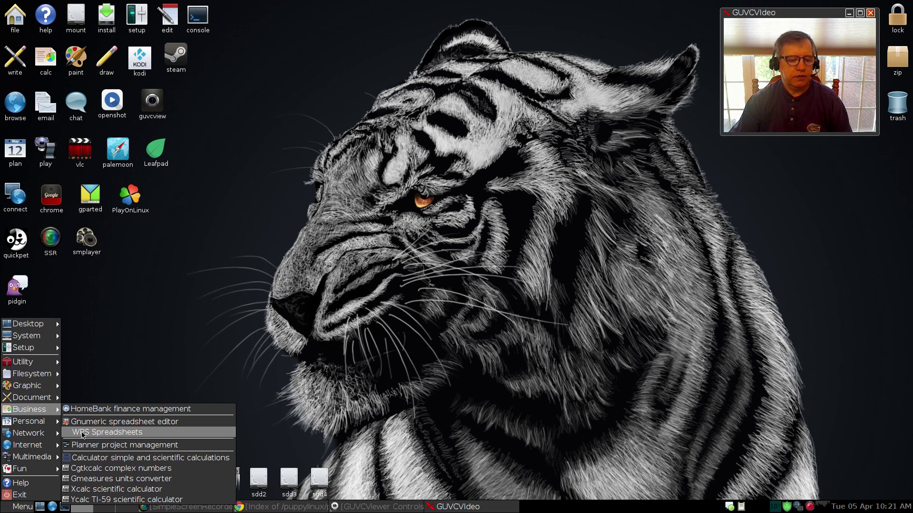
click(83, 435)
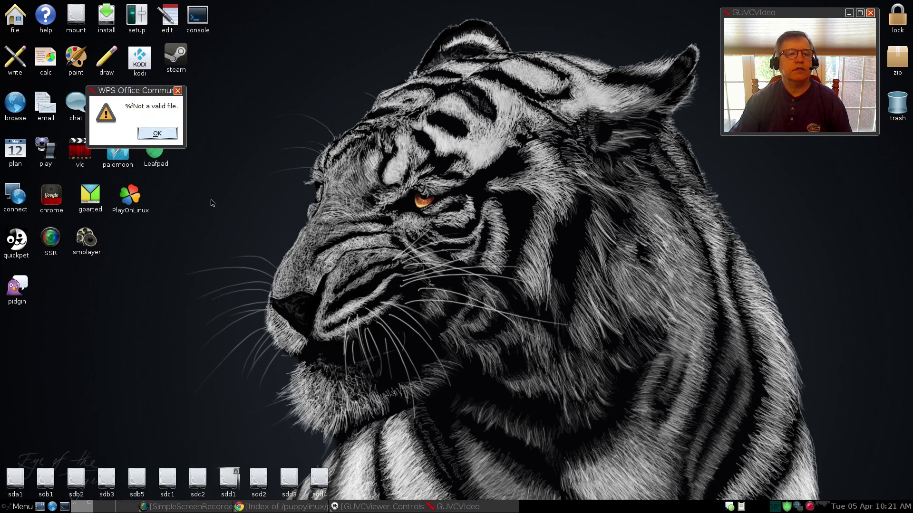
click(158, 133)
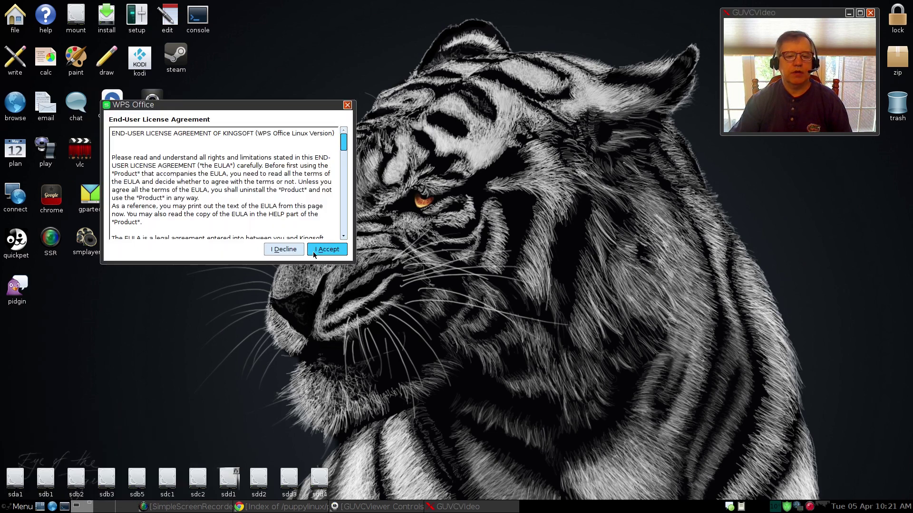
click(330, 249)
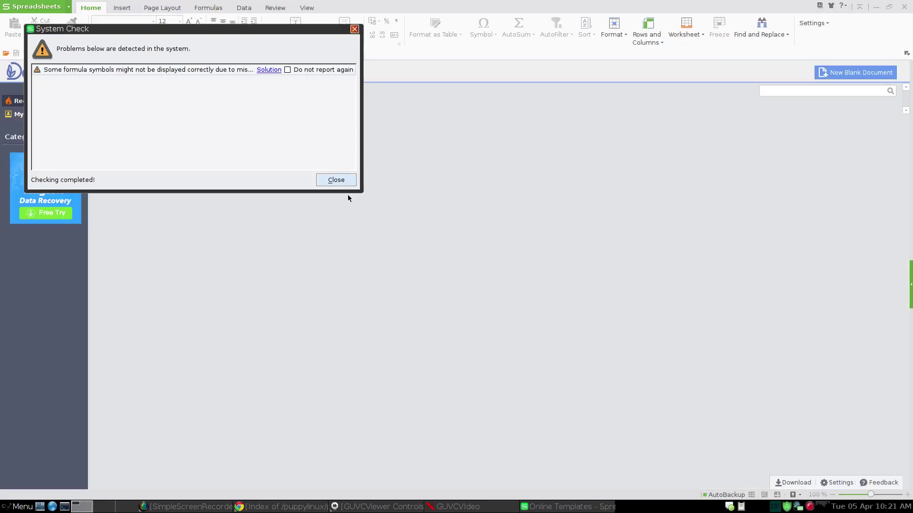
click(338, 180)
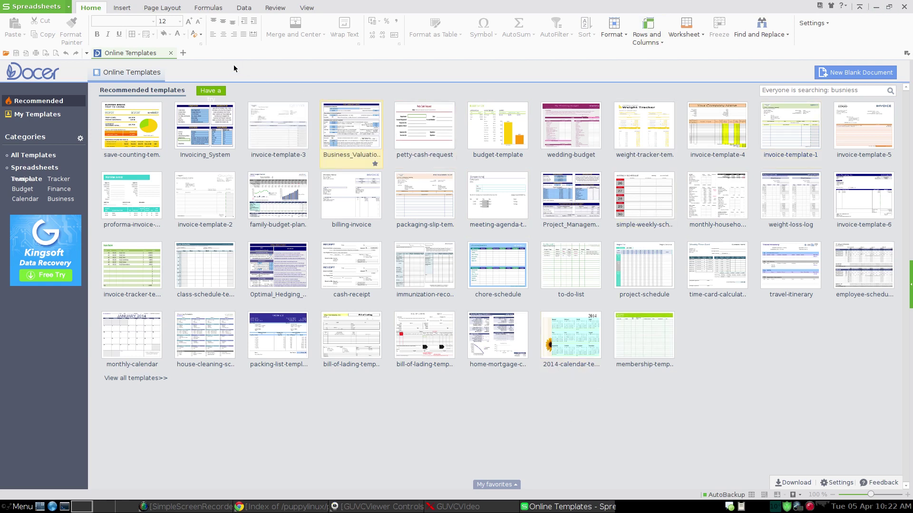
click(908, 6)
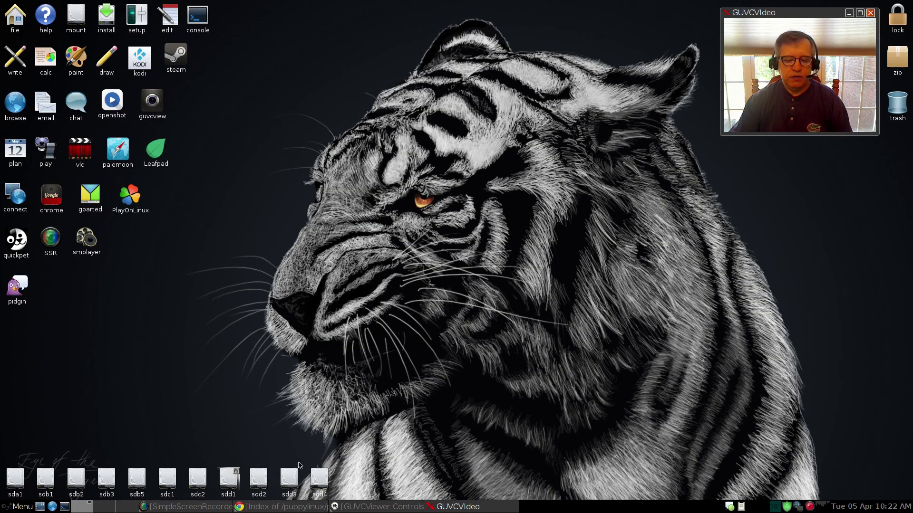
- Bring Chrome back to view the pet_packages-tahr listing again and minimize it
click(283, 506)
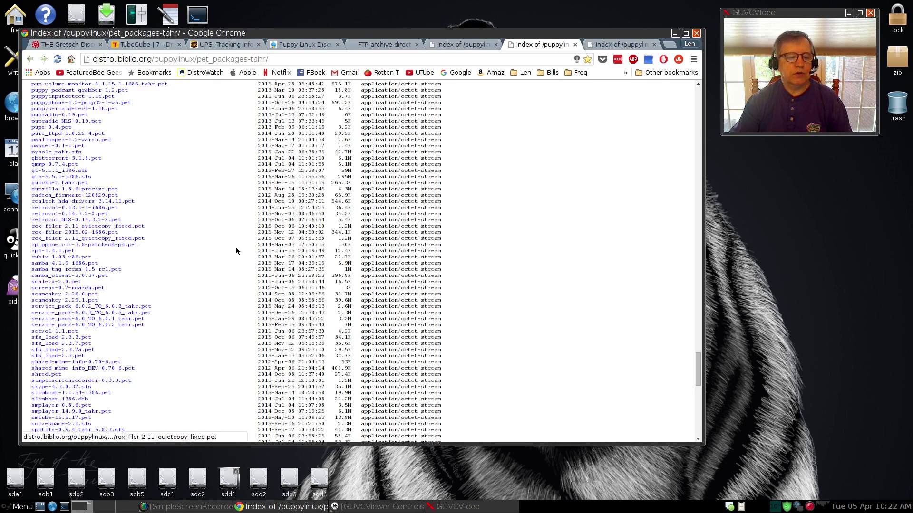
click(674, 34)
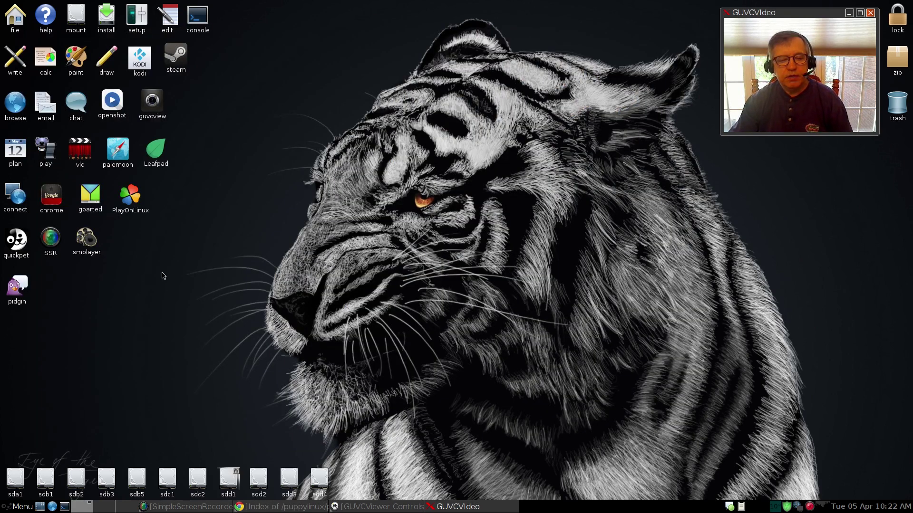
- Open the home folder, look through the Internet, System and Document application categories, and close the file manager
click(14, 19)
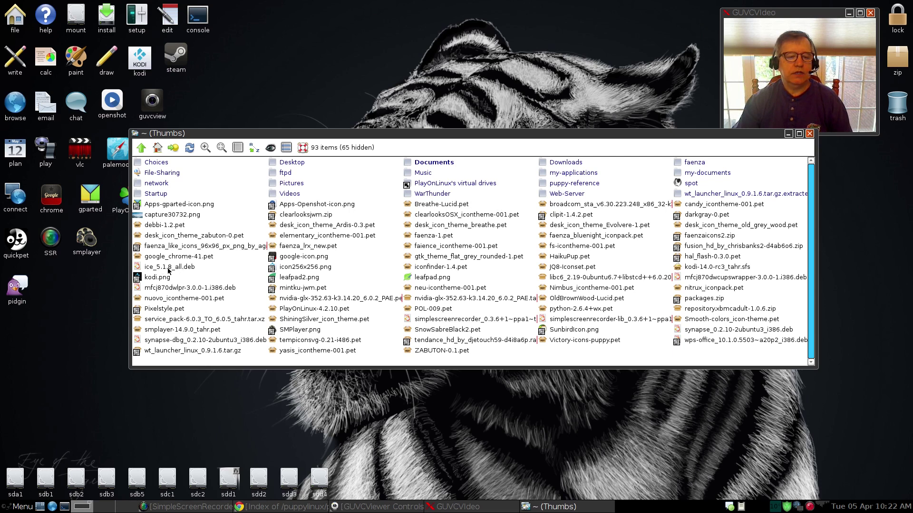
click(16, 507)
mouse_move(26, 435)
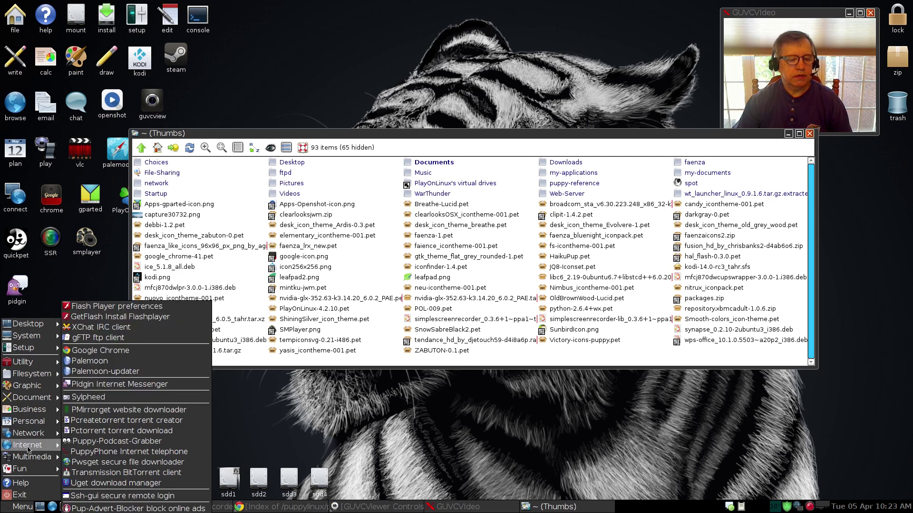
mouse_move(25, 325)
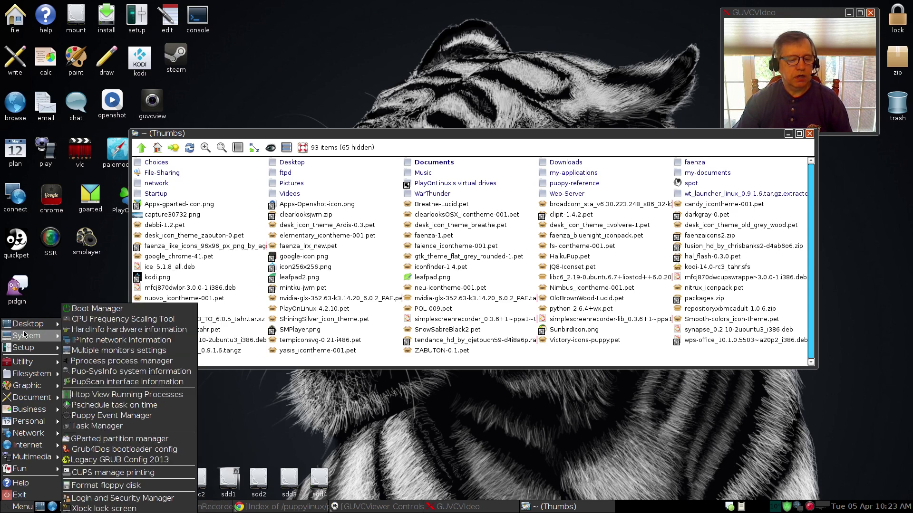
mouse_move(25, 351)
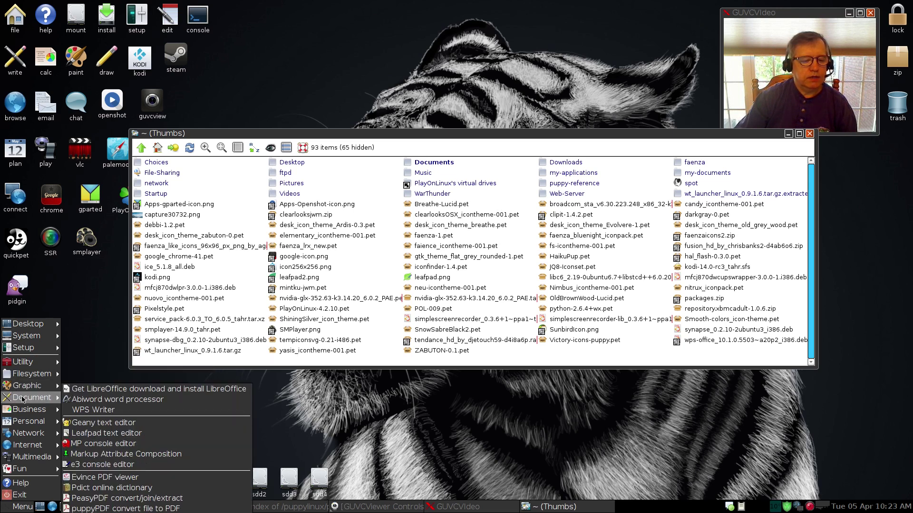
mouse_move(21, 412)
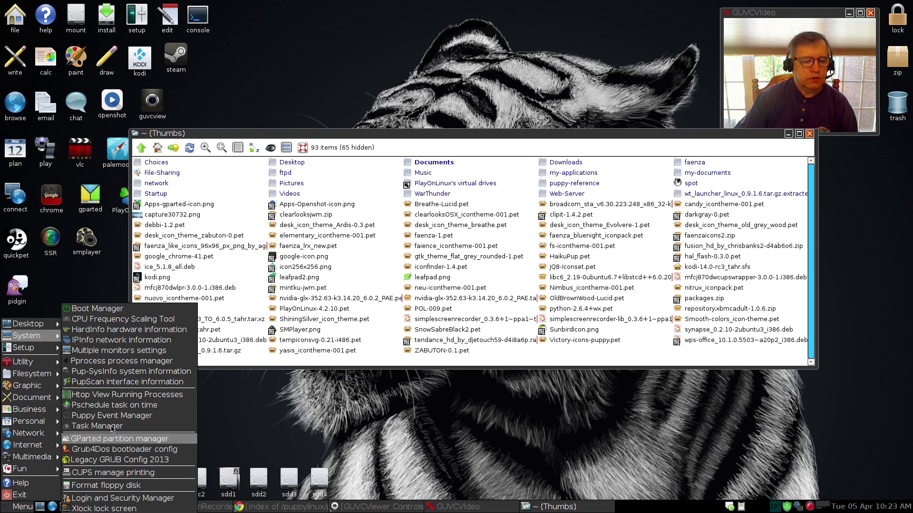
click(97, 274)
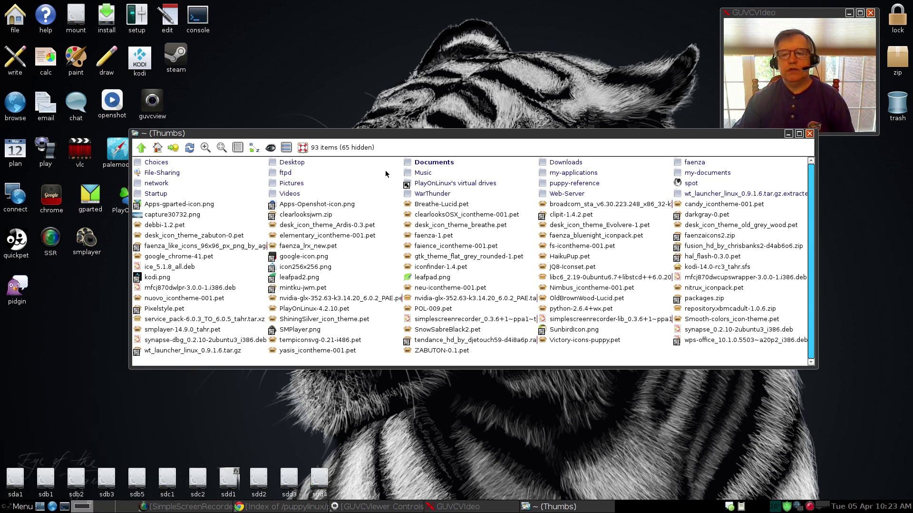
drag(441, 133, 347, 154)
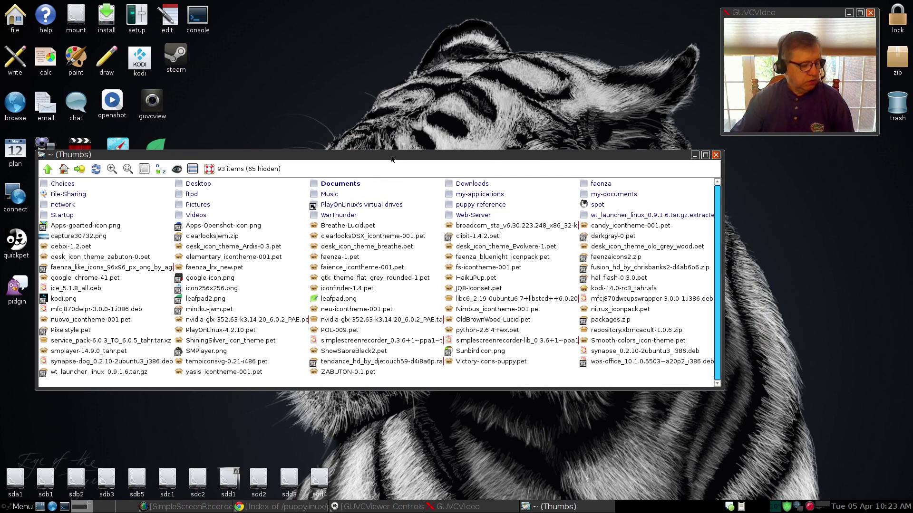
click(715, 157)
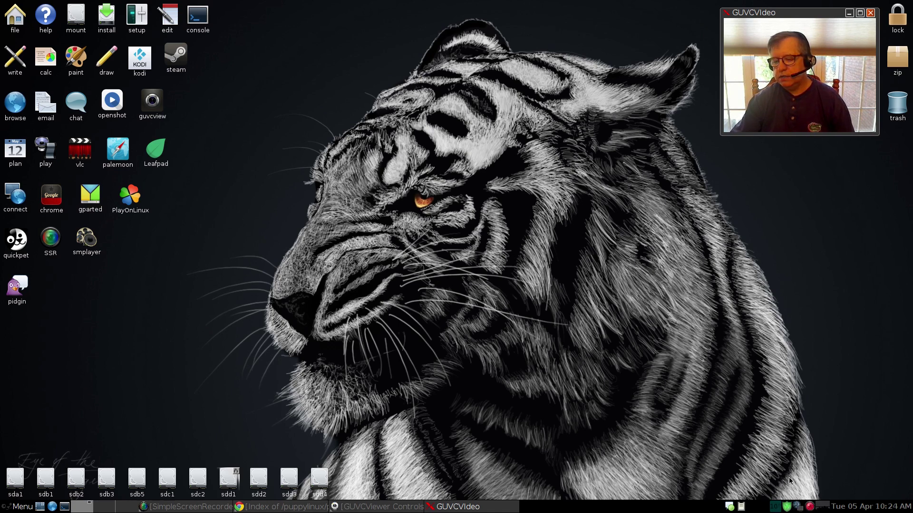
- Check the active network interface's status and data usage
mouse_move(799, 509)
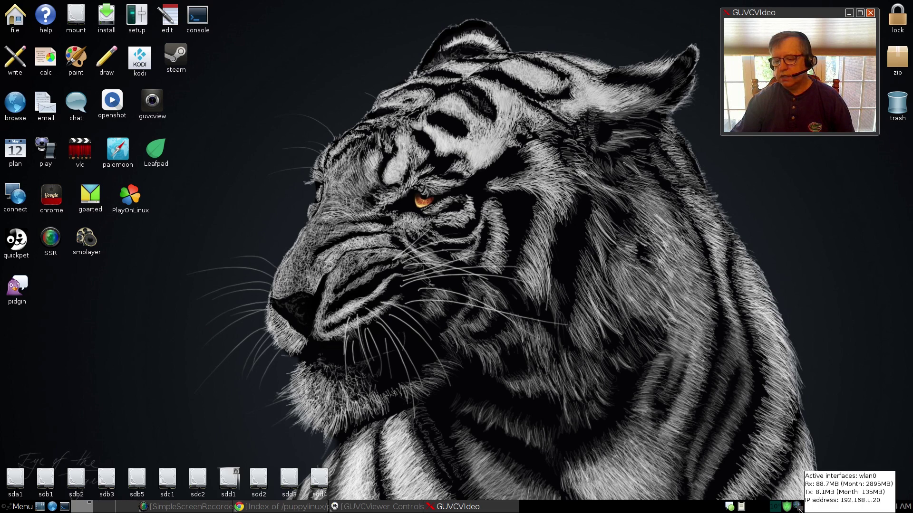